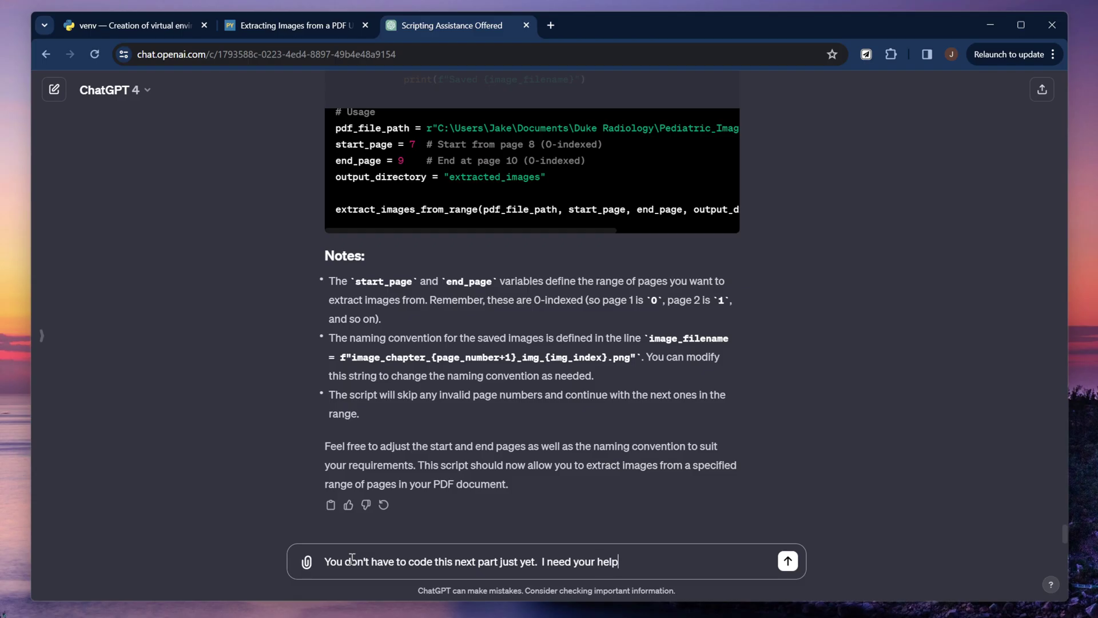
End the flashcard prompt with 'help thinking through some next steps.' and copy the Anki Windowing Tool chat's share link
text(thinking through some next steps.)
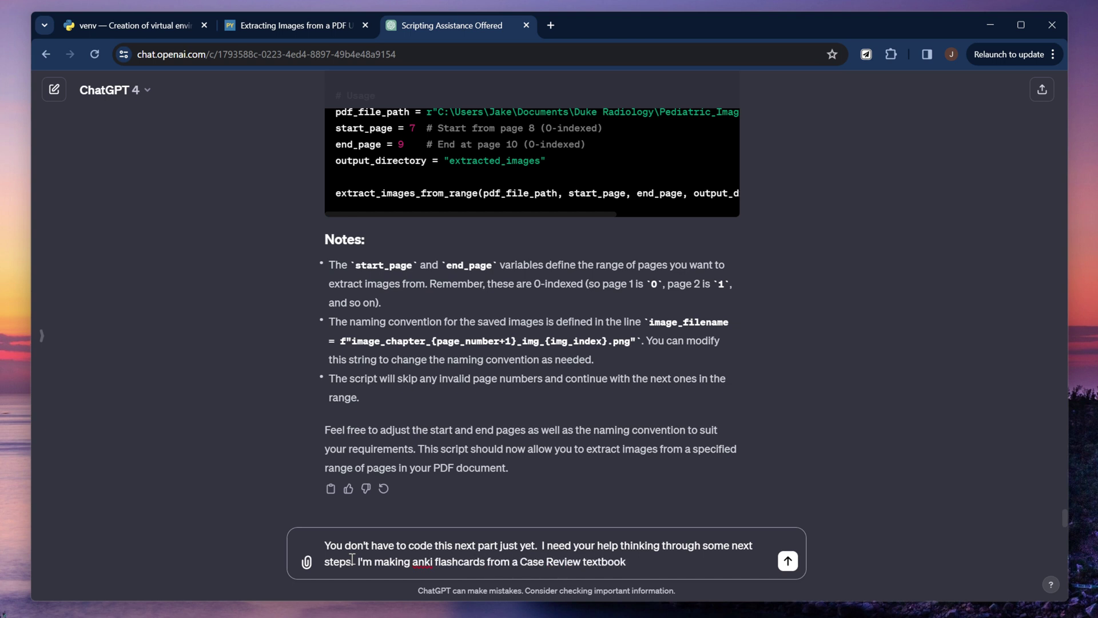
key(shift+Return)
click(612, 567)
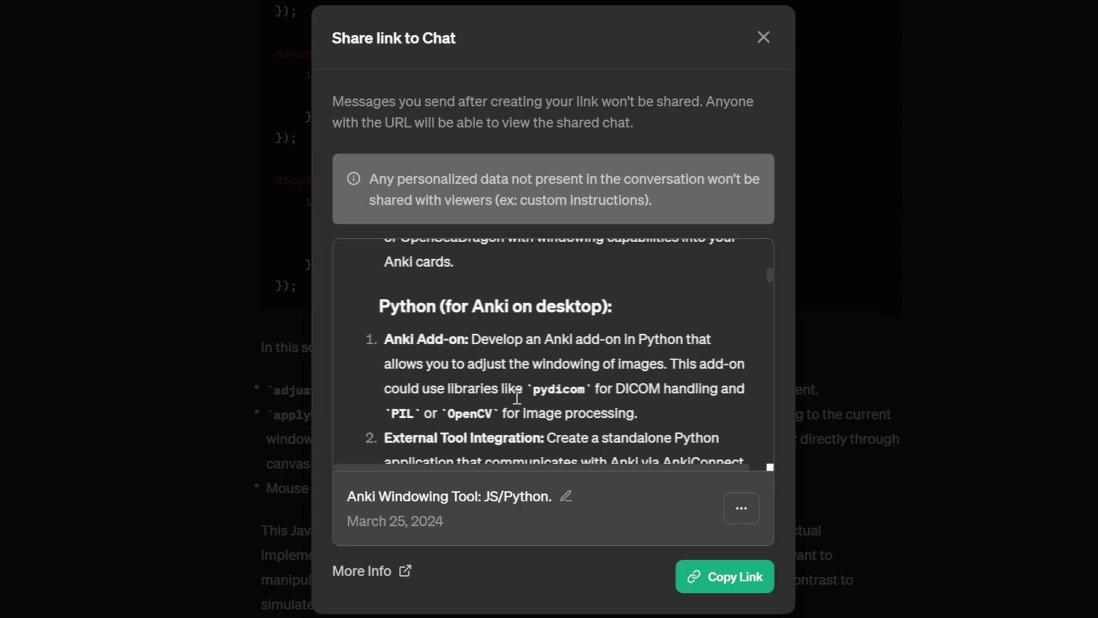
scroll(620, 408, down, 6)
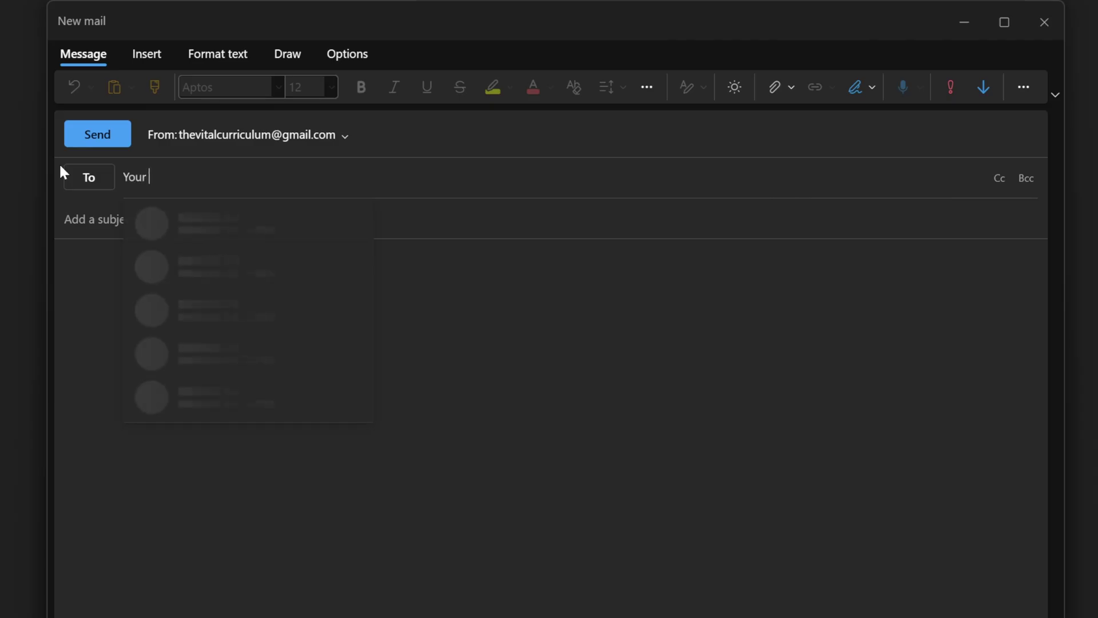
Address a new Outlook email to the recipient and paste the ChatGPT share link into its body
text(Mom)
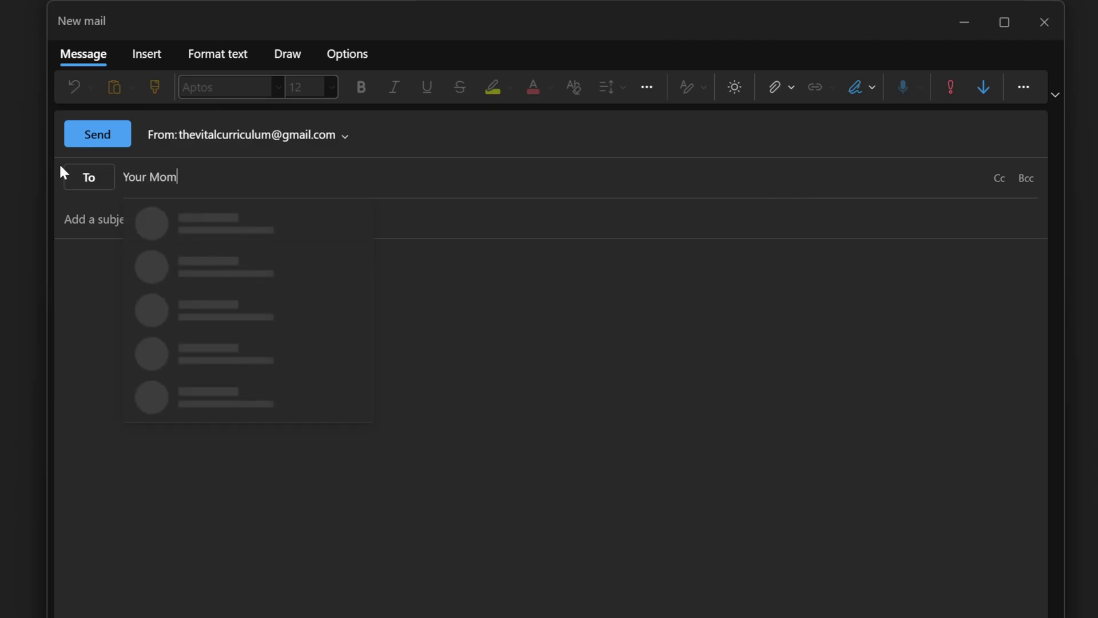
click(473, 293)
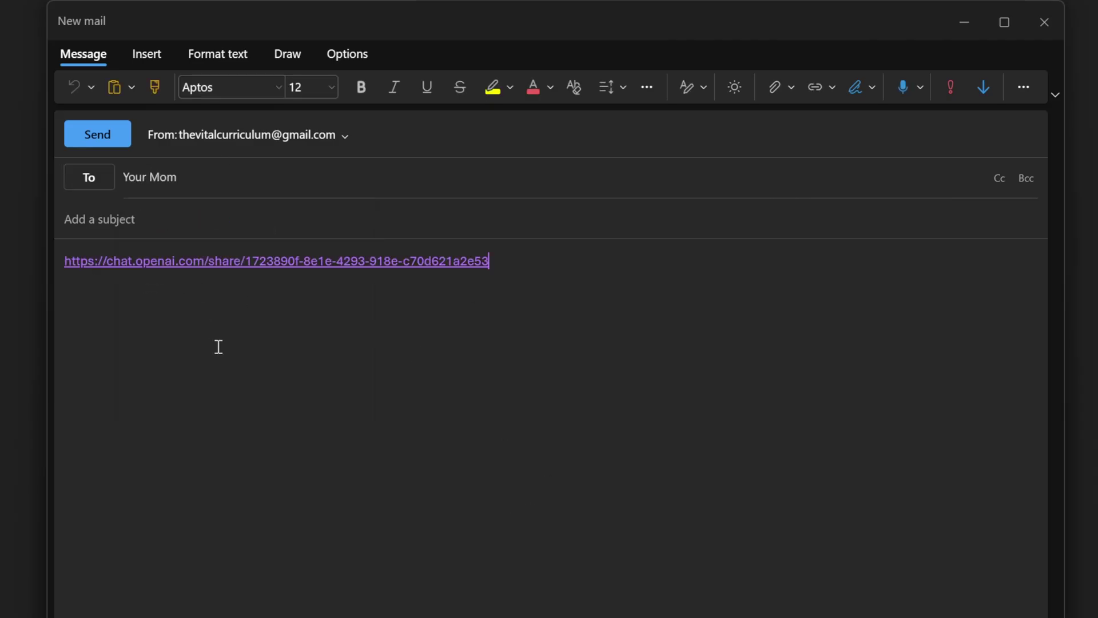
text(i)
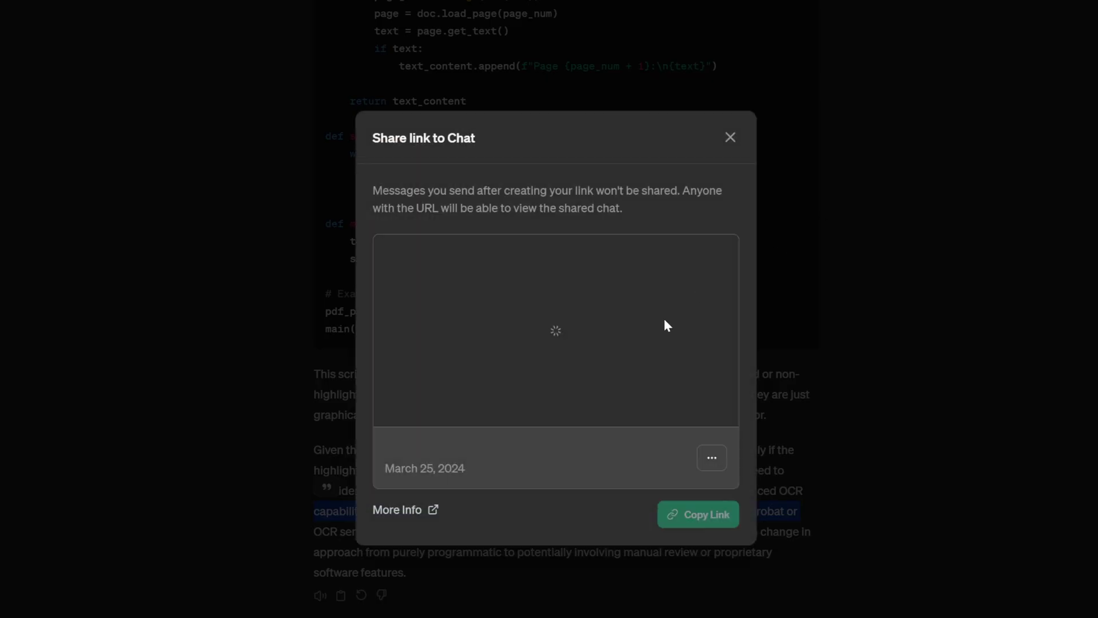
click(932, 449)
click(930, 469)
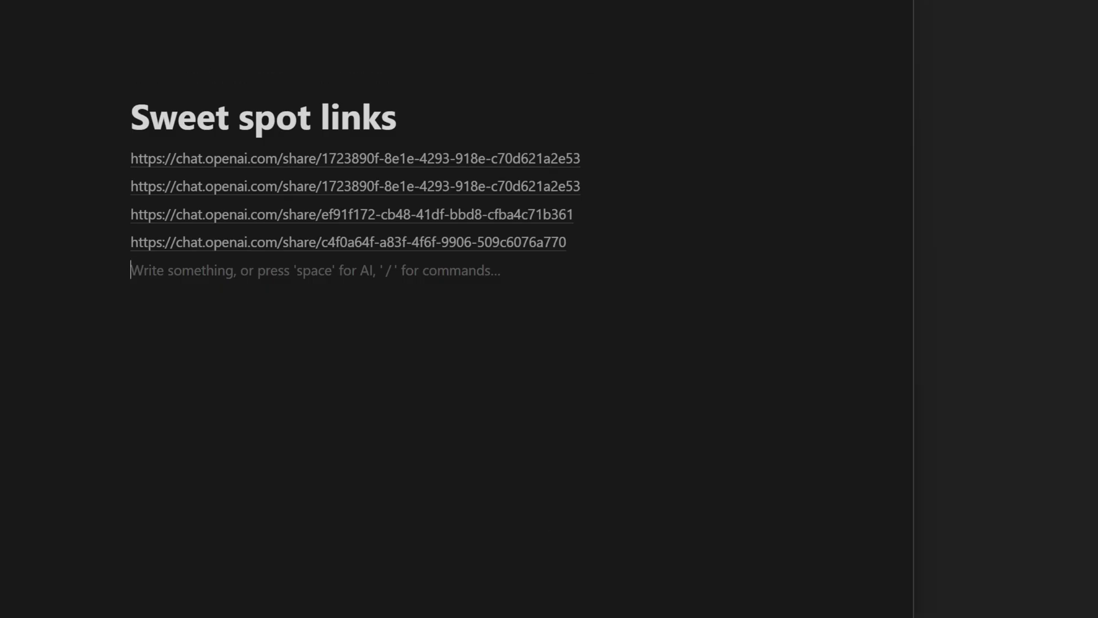
Paste the new share link below the list on the Sweet spot links page and start a fresh line
key(Escape)
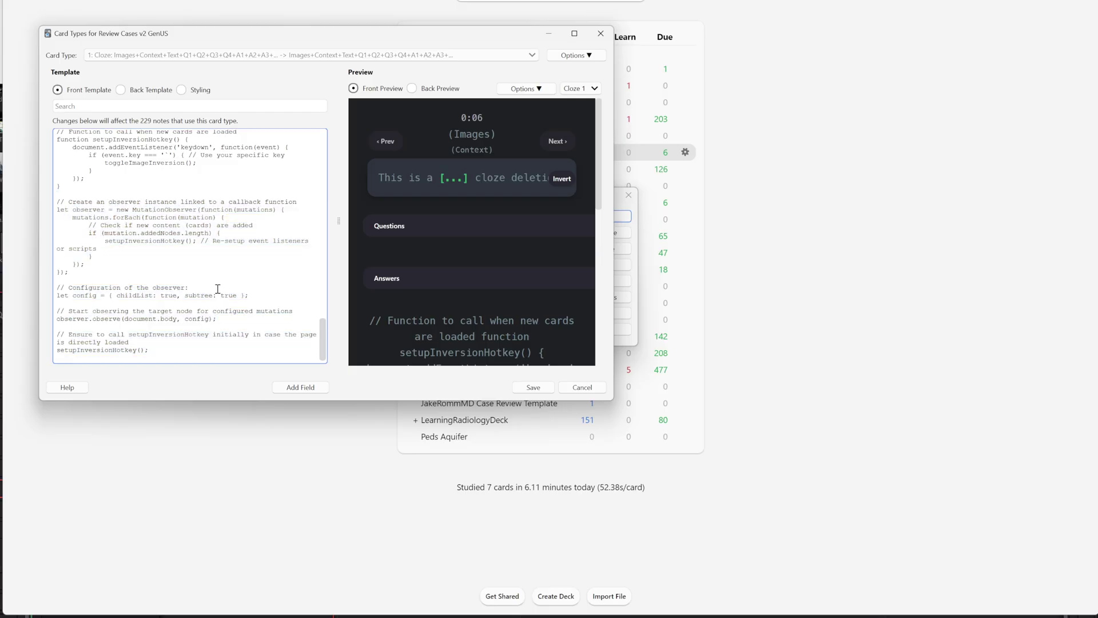
Bring up the Anki GPT cloze-deletion flashcard maker from the sidebar's GPT list
key(ctrl+z)
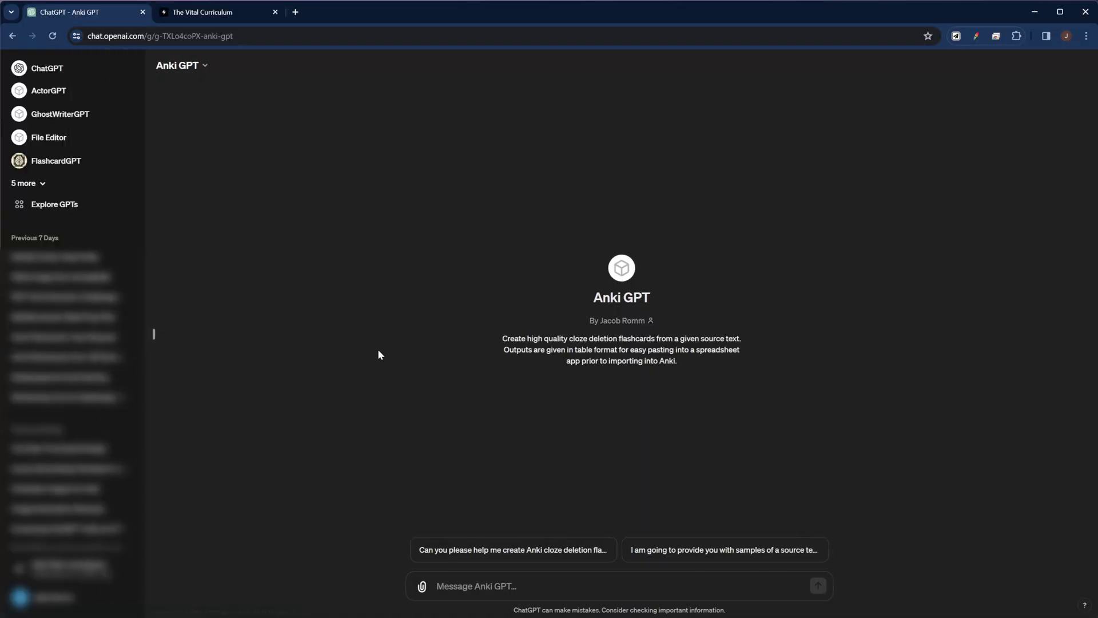
Create a new GPT from Explore GPTs and put the cursor in its Name field
click(47, 208)
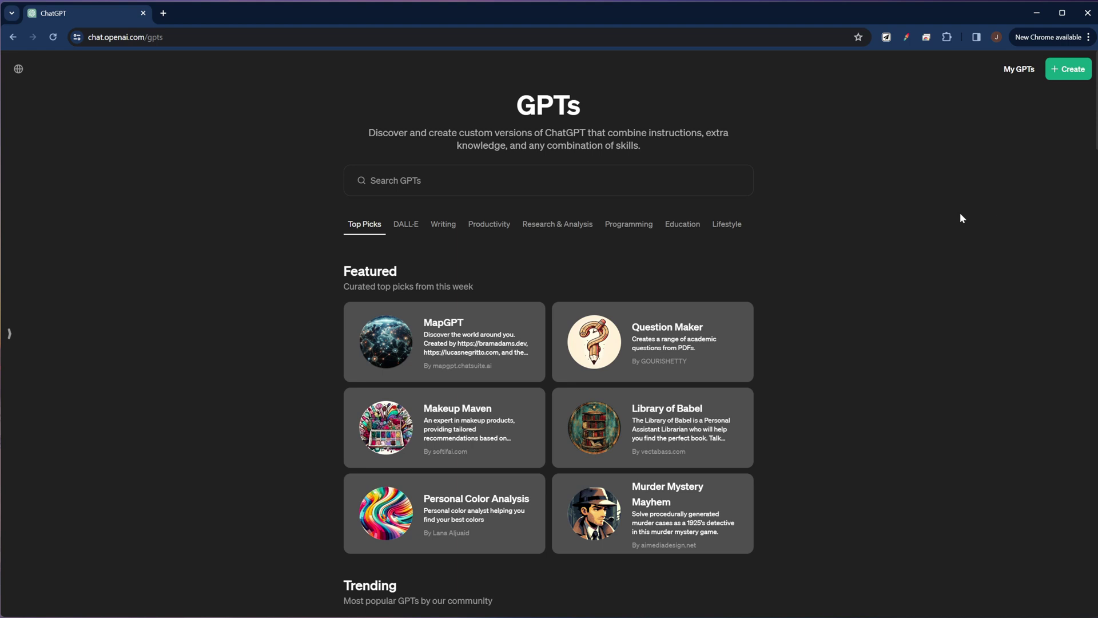
click(1064, 68)
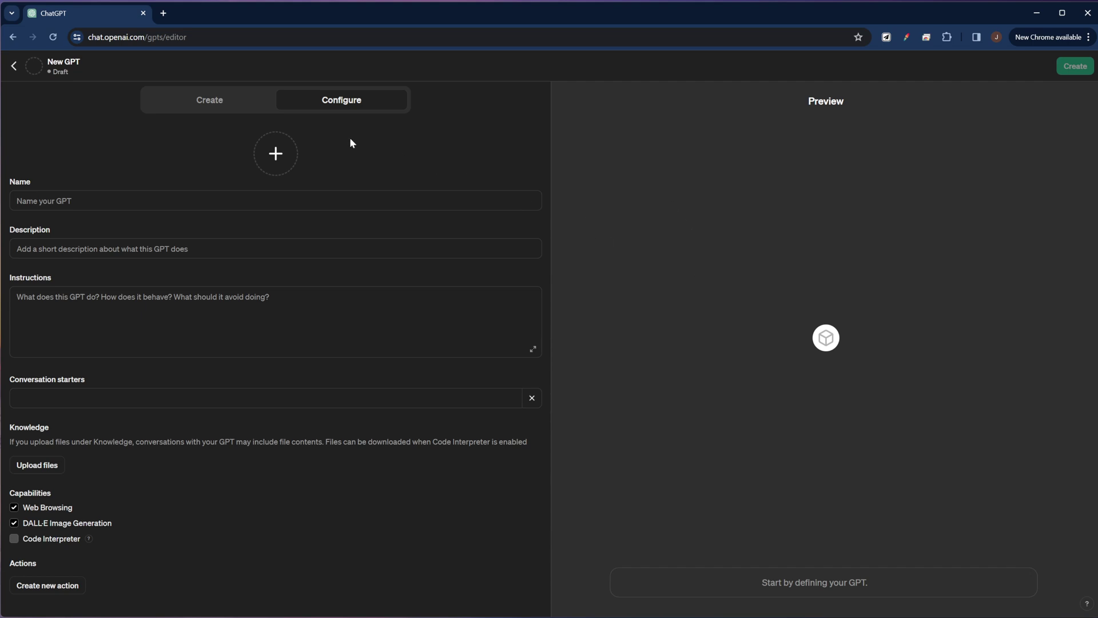
click(208, 102)
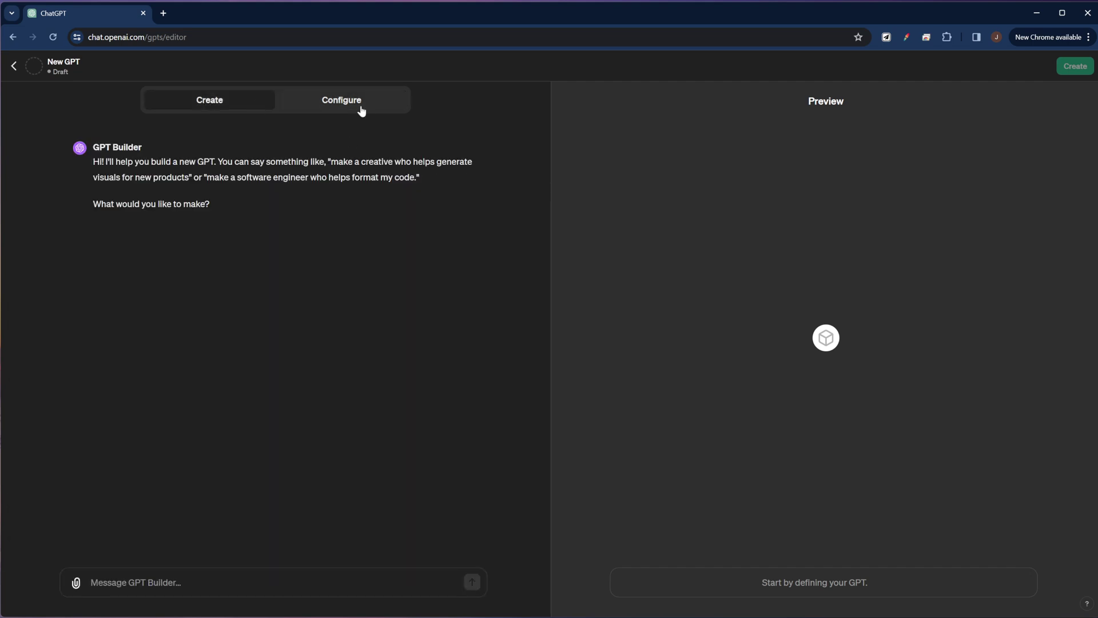
click(351, 107)
click(211, 103)
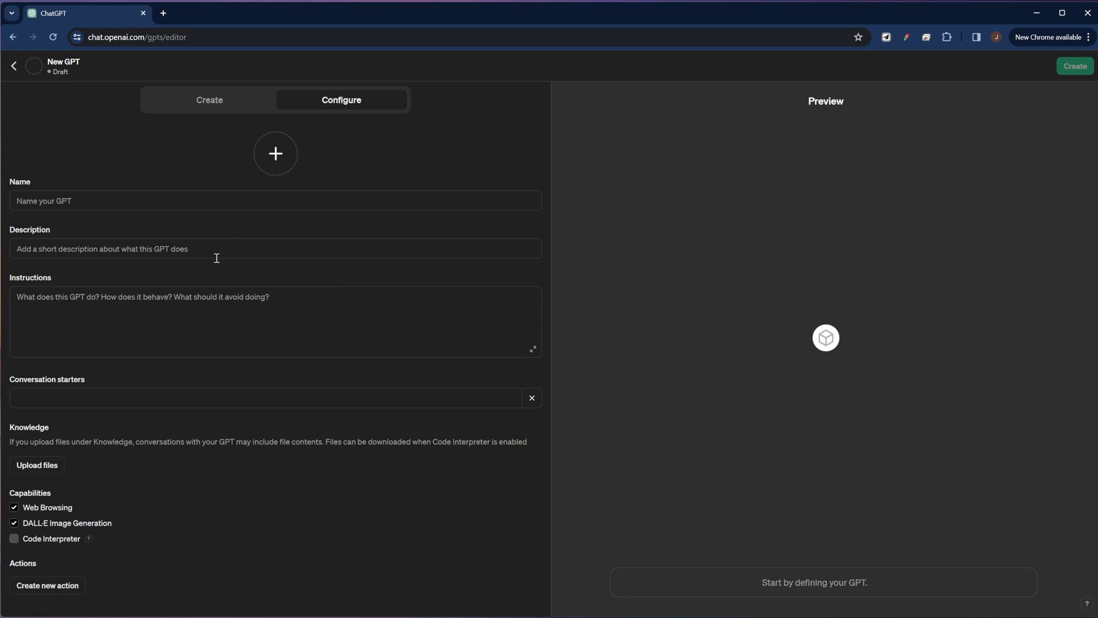
click(90, 202)
Name the draft GPT 'Anki Basic GPT' and give it the description 'It makes flashcards'
text(Anki Basic GPT)
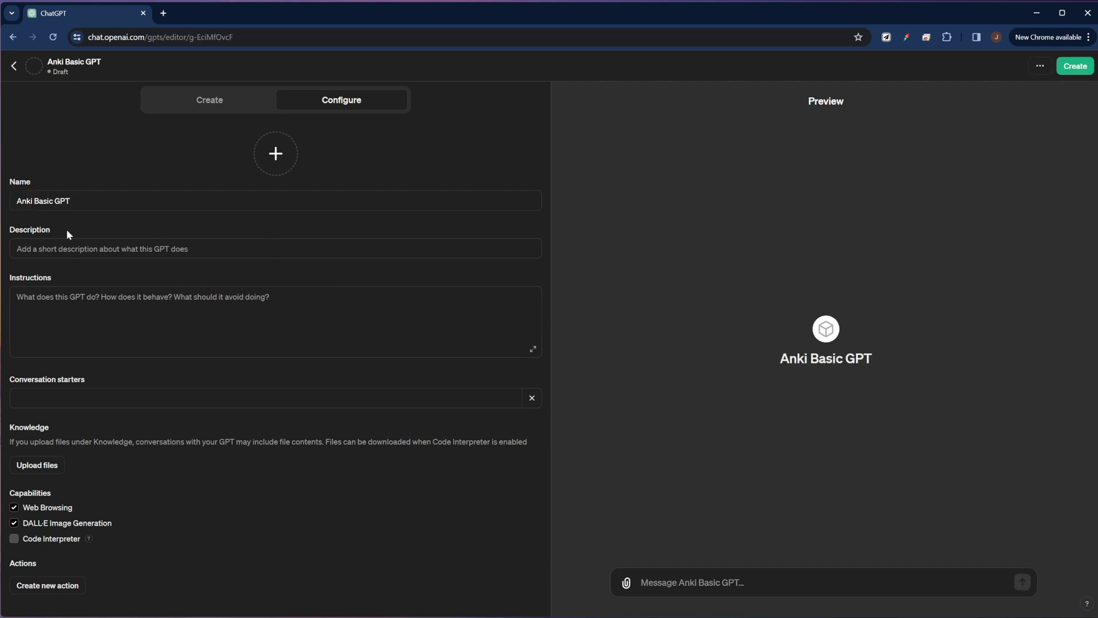
drag(53, 228, 3, 227)
click(114, 248)
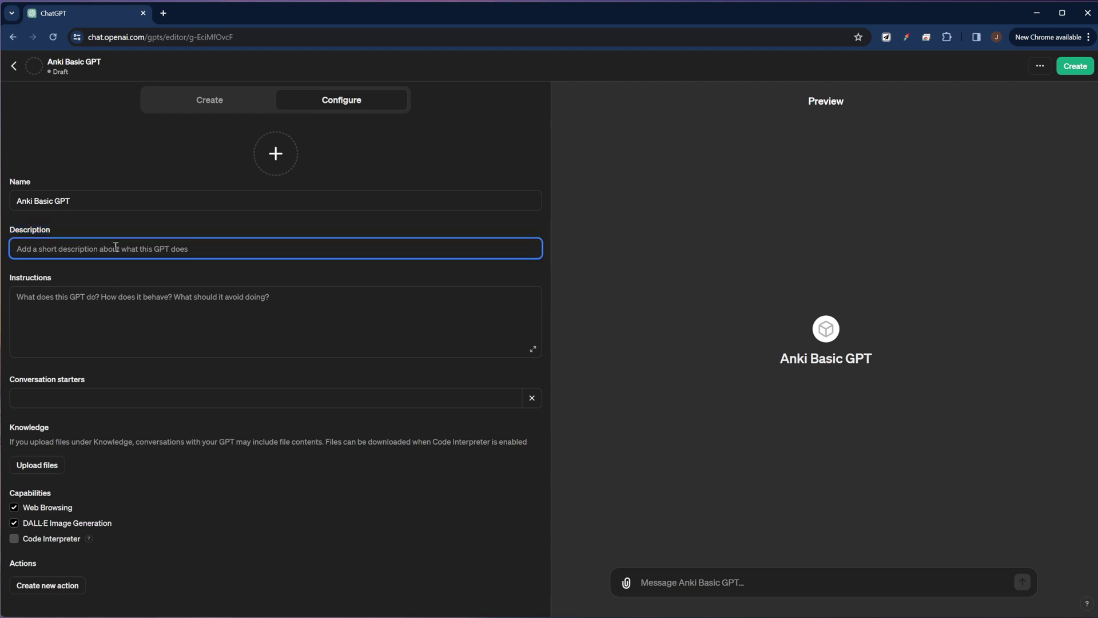
text(It makes flashcards)
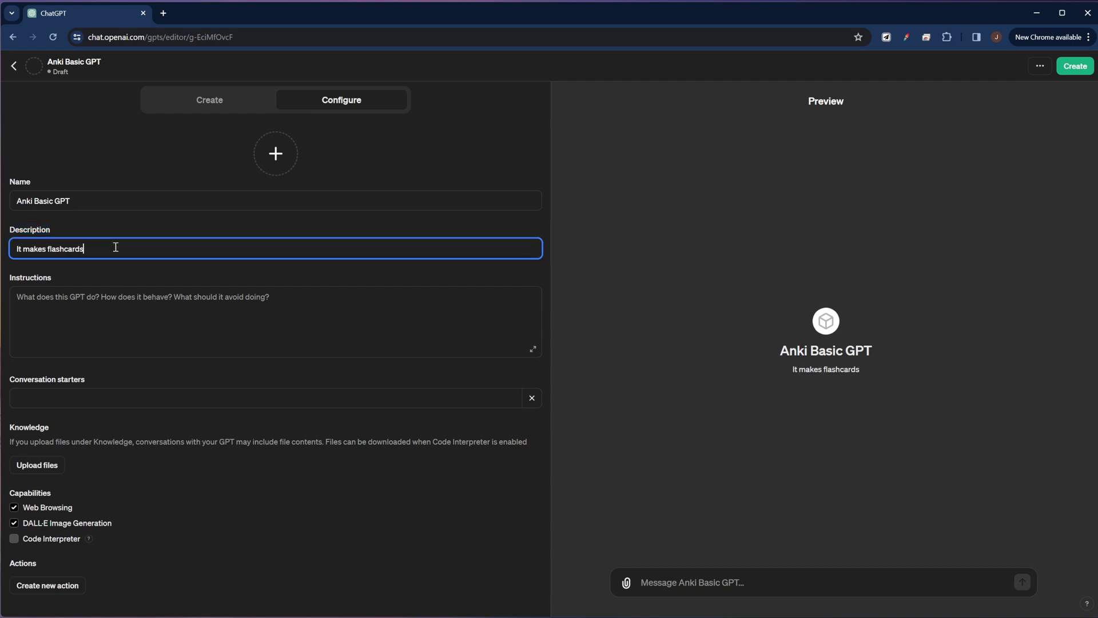
key(Tab)
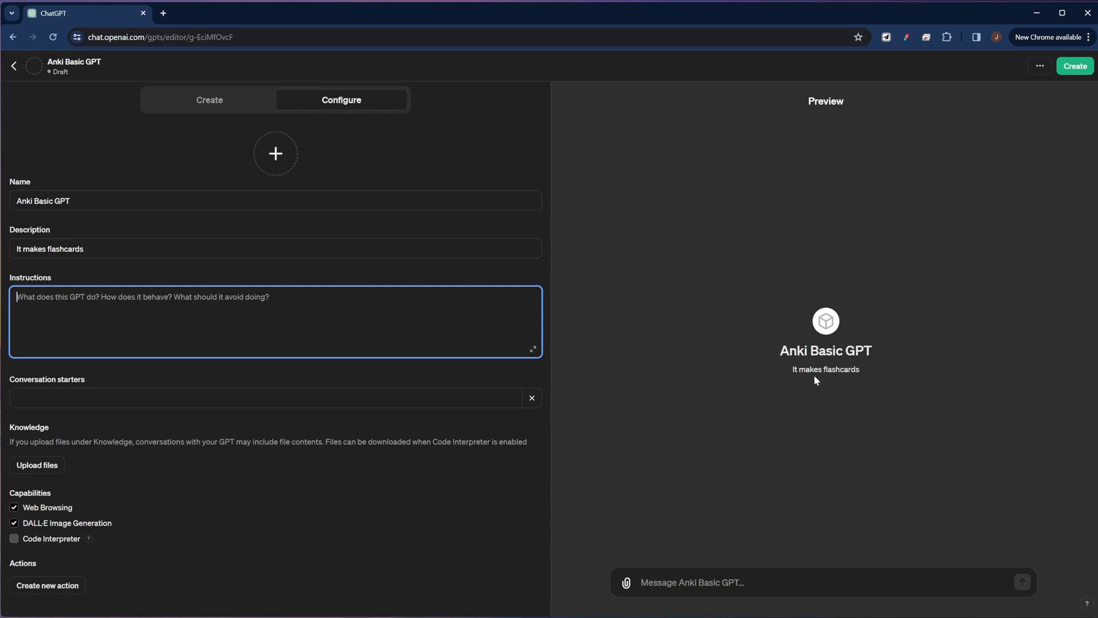
click(83, 281)
click(159, 15)
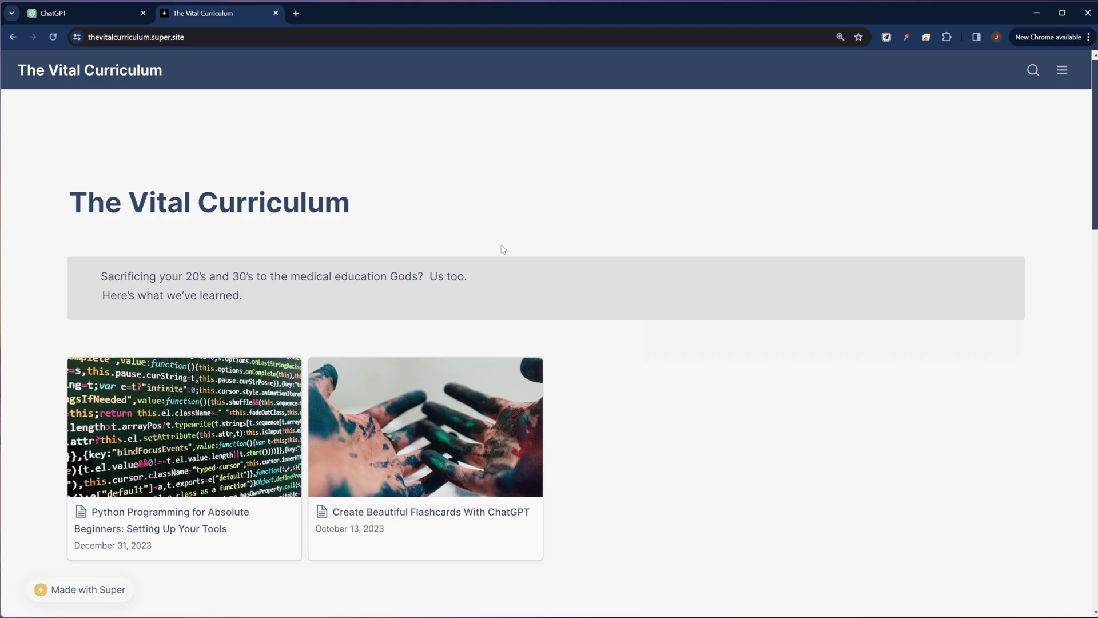
Copy the Basic (front/back) Note Type Prompt from The Vital Curriculum's ChatGPT Flashcard Prompts page
scroll(503, 249, down, 8)
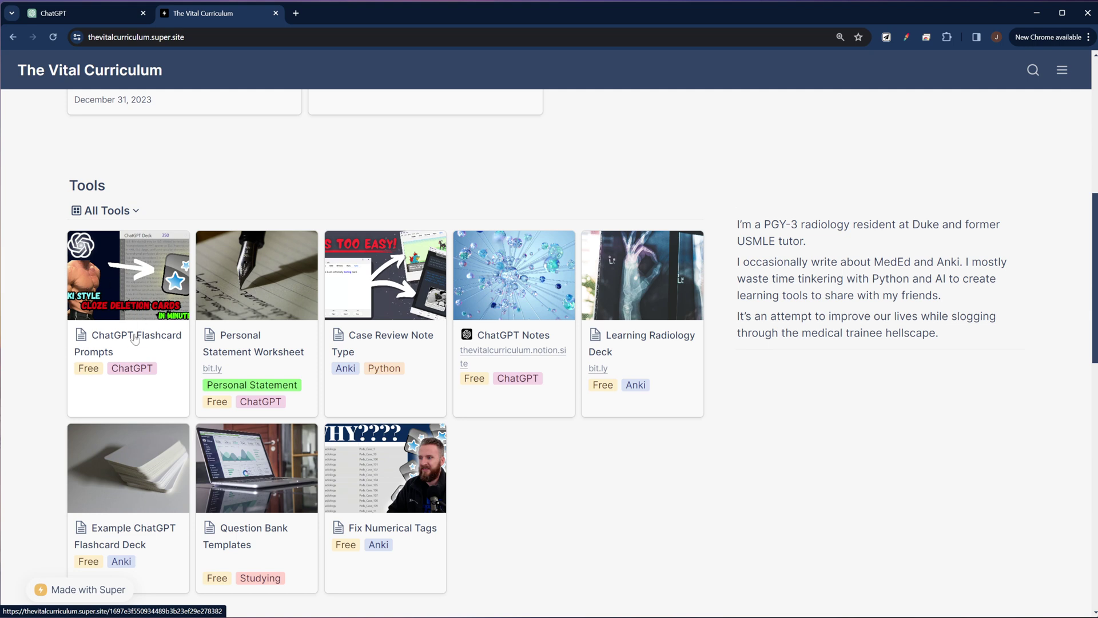
click(130, 340)
scroll(524, 378, down, 5)
scroll(524, 378, down, 1)
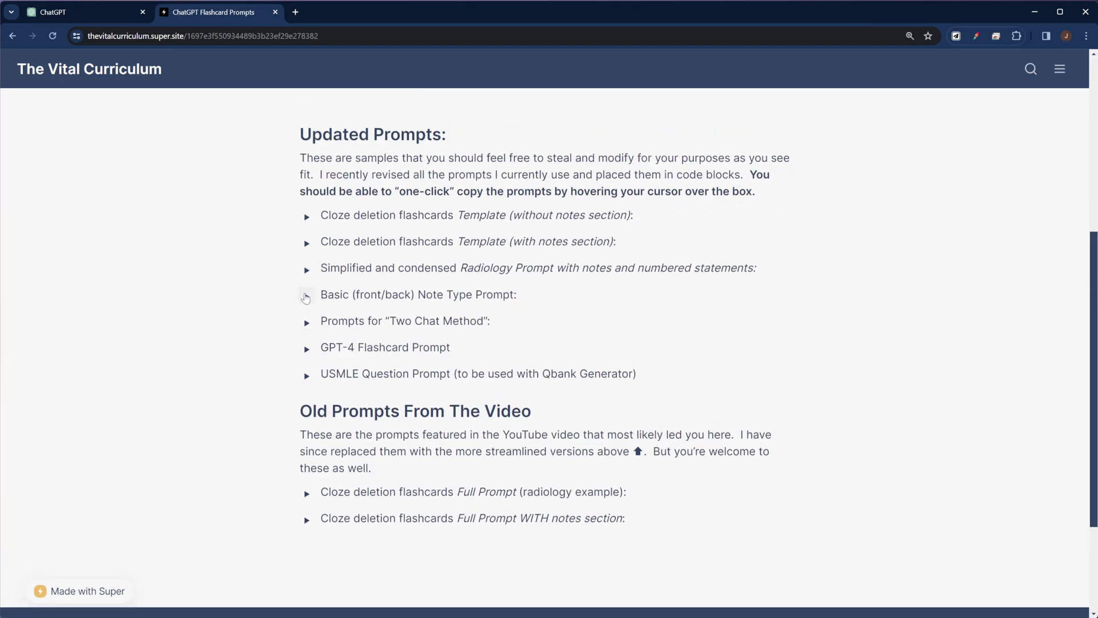
click(306, 297)
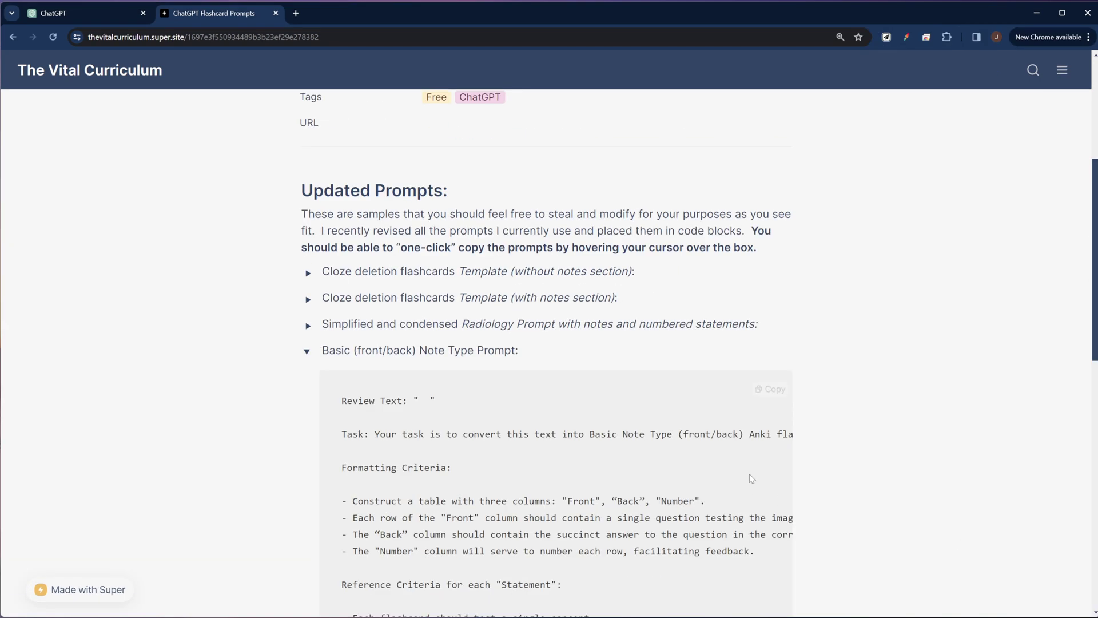
scroll(677, 444, down, 4)
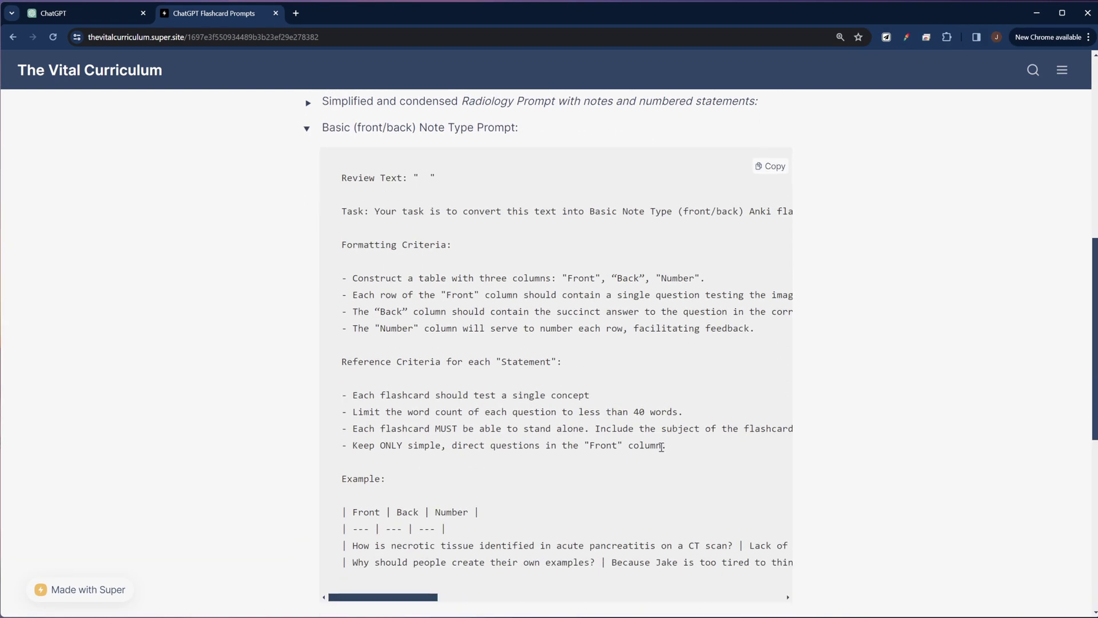
triple_click(447, 180)
click(633, 186)
click(770, 167)
Paste the Basic flashcard prompt into the GPT's Instructions and delete its opening Review Text line
key(ctrl+shift+Tab)
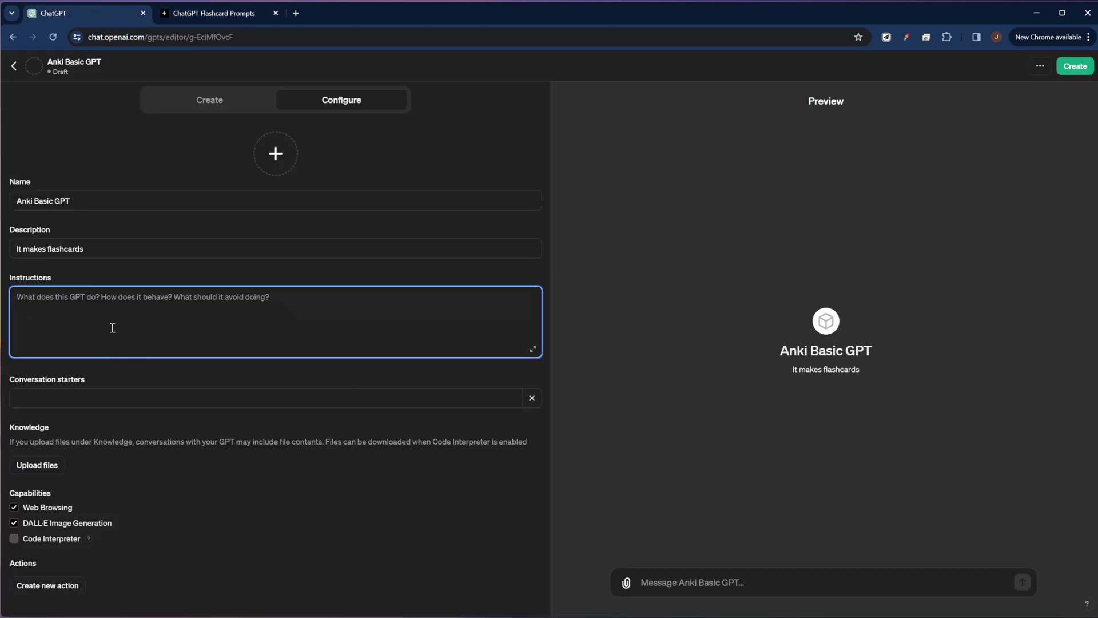
key(ctrl+v)
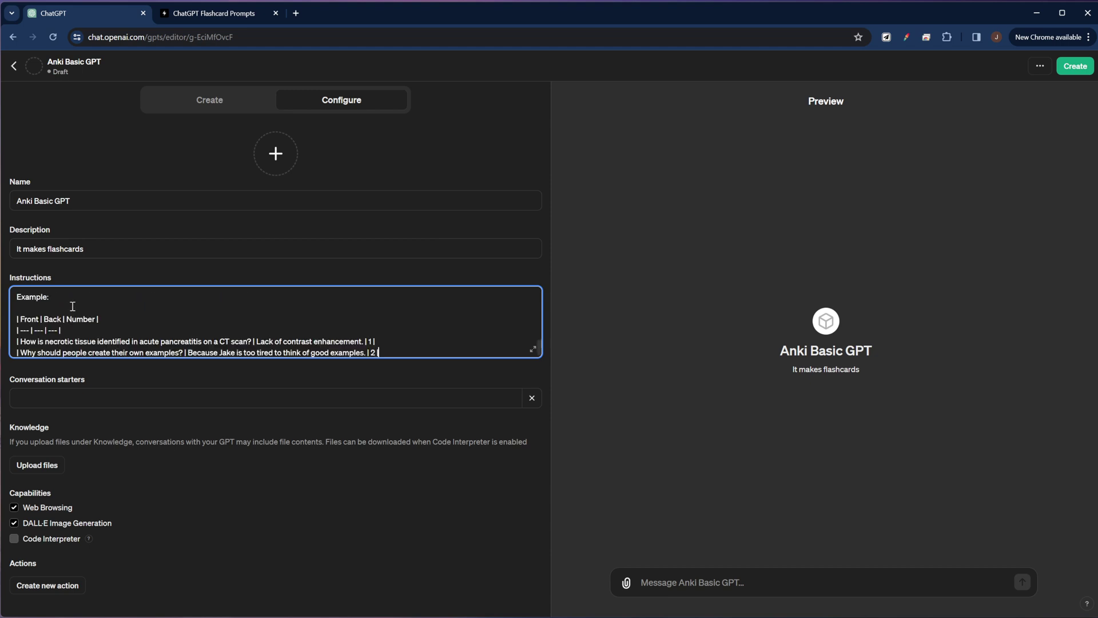
scroll(44, 299, up, 10)
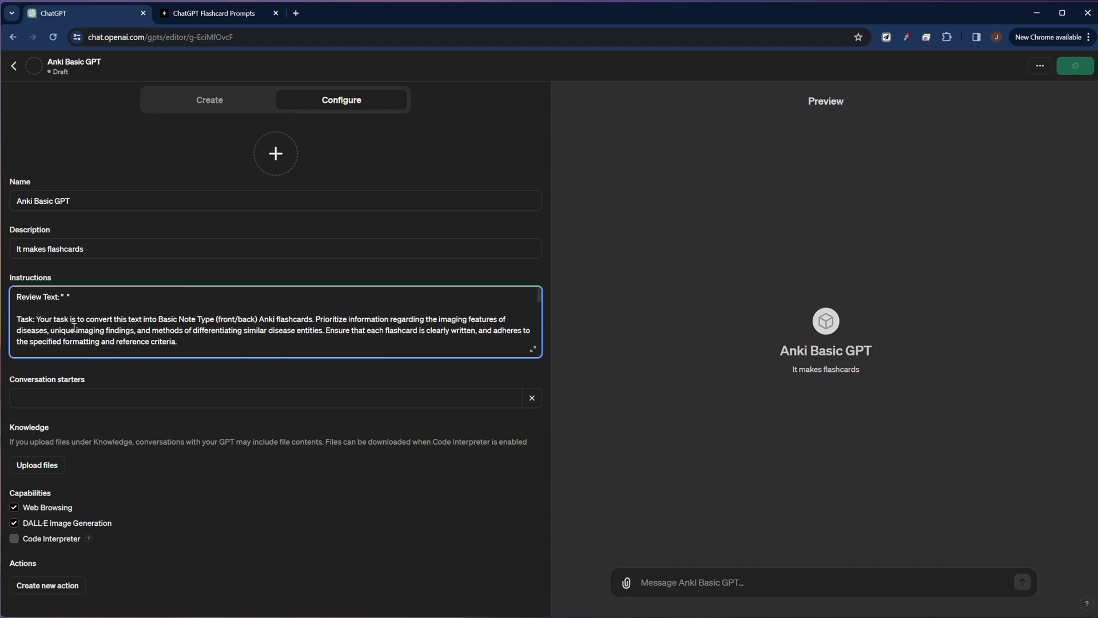
click(533, 349)
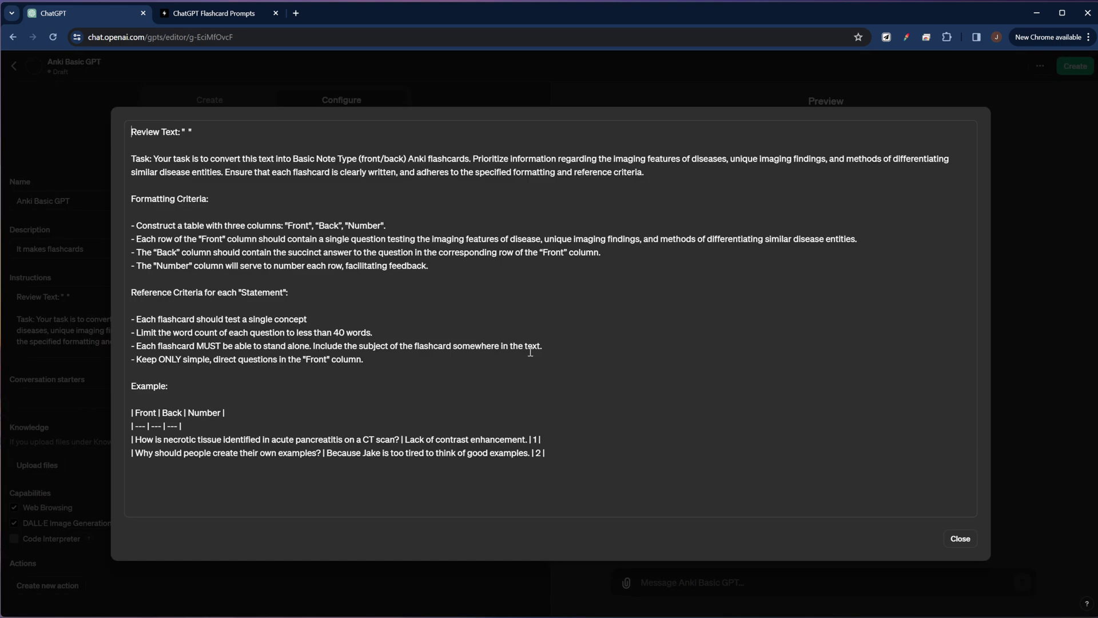
drag(200, 133, 153, 127)
key(Delete)
key(Delete)
key(Delete)
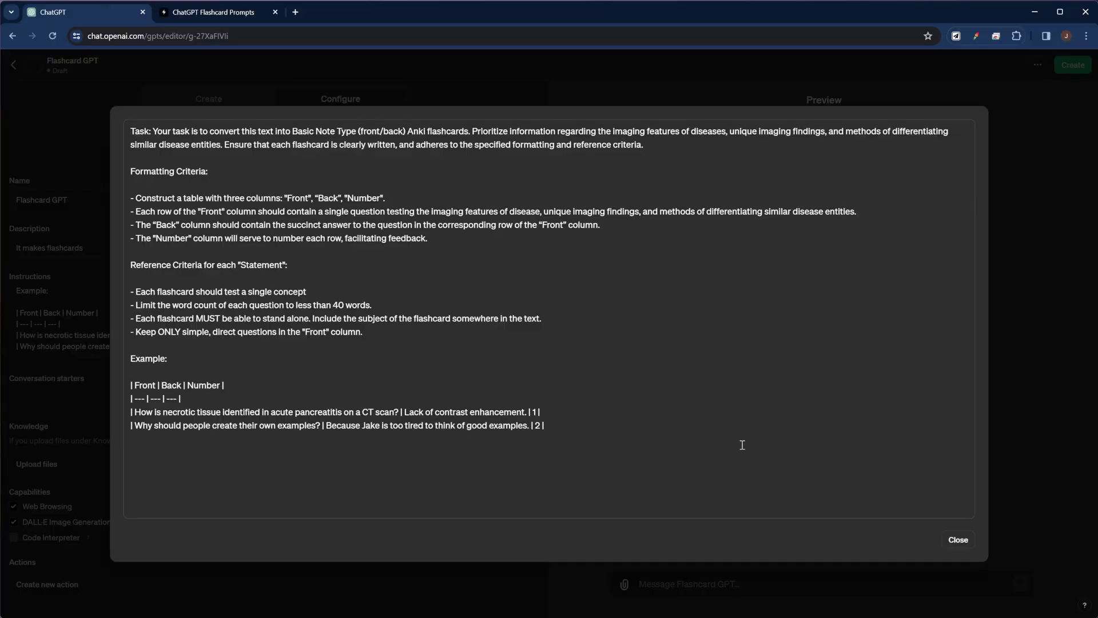
click(958, 539)
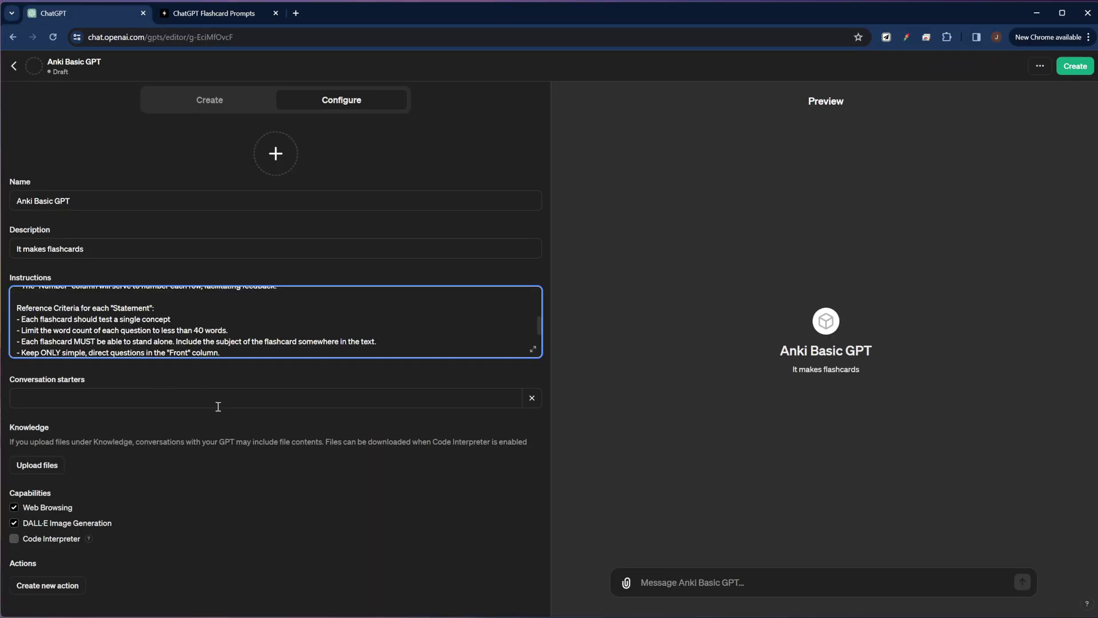
Add a conversation starter asking for basic front/back Anki flashcards from a supplied source text
click(167, 405)
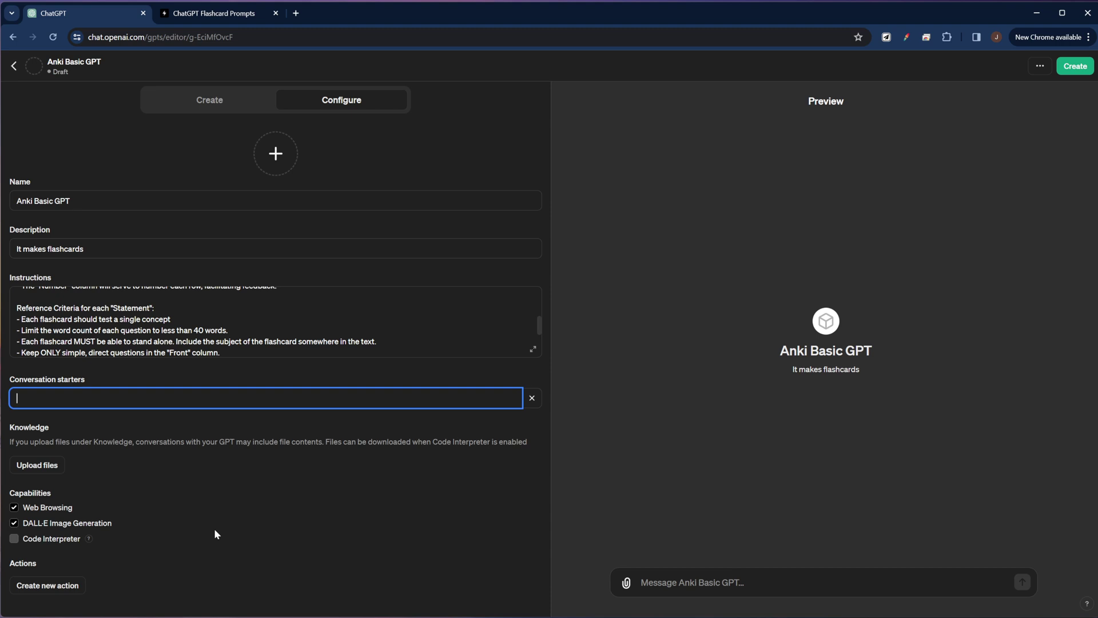
text(Please make me some basic front/back style Anki flashcards from a source text I will give you in the next prompt.)
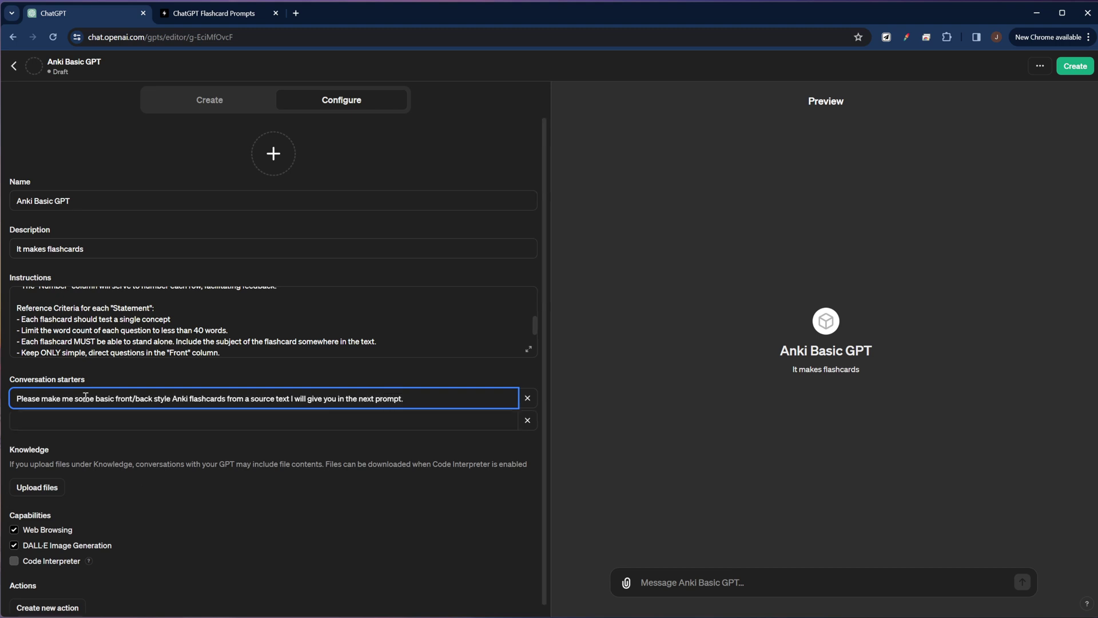
click(133, 384)
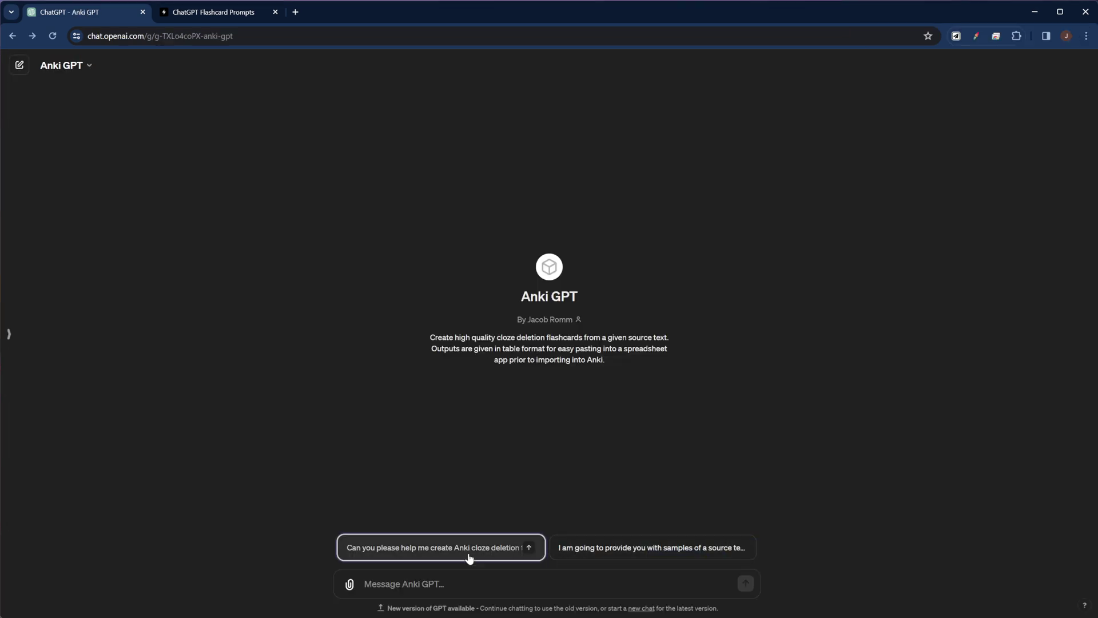
click(468, 557)
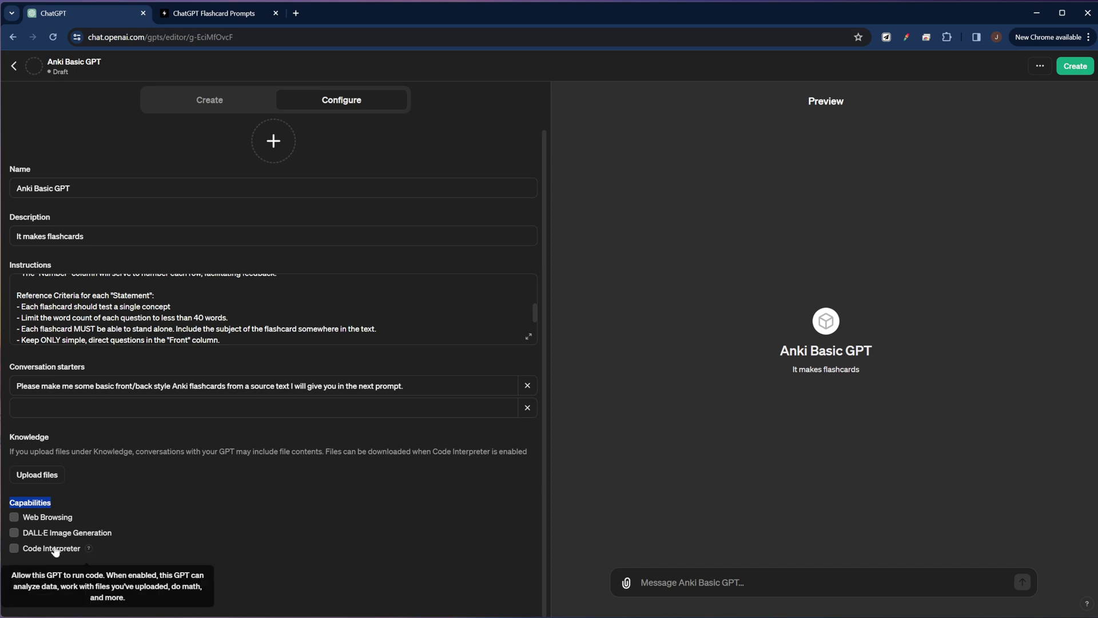
click(16, 520)
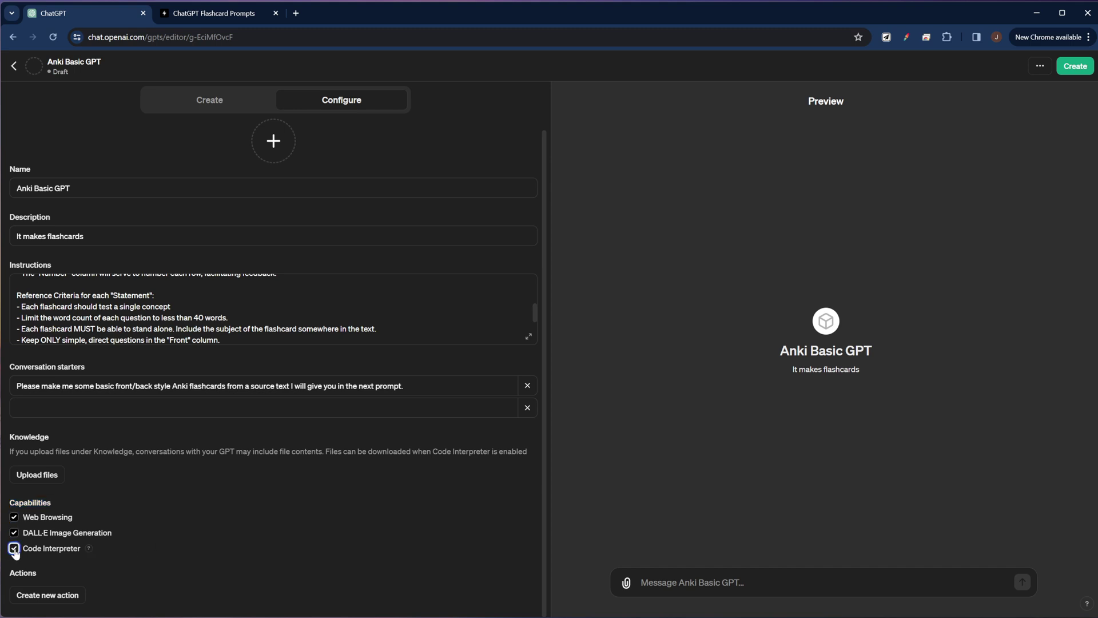
Uncheck Web Browsing, DALL·E Image Generation and Code Interpreter under Capabilities
click(13, 517)
double_click(48, 572)
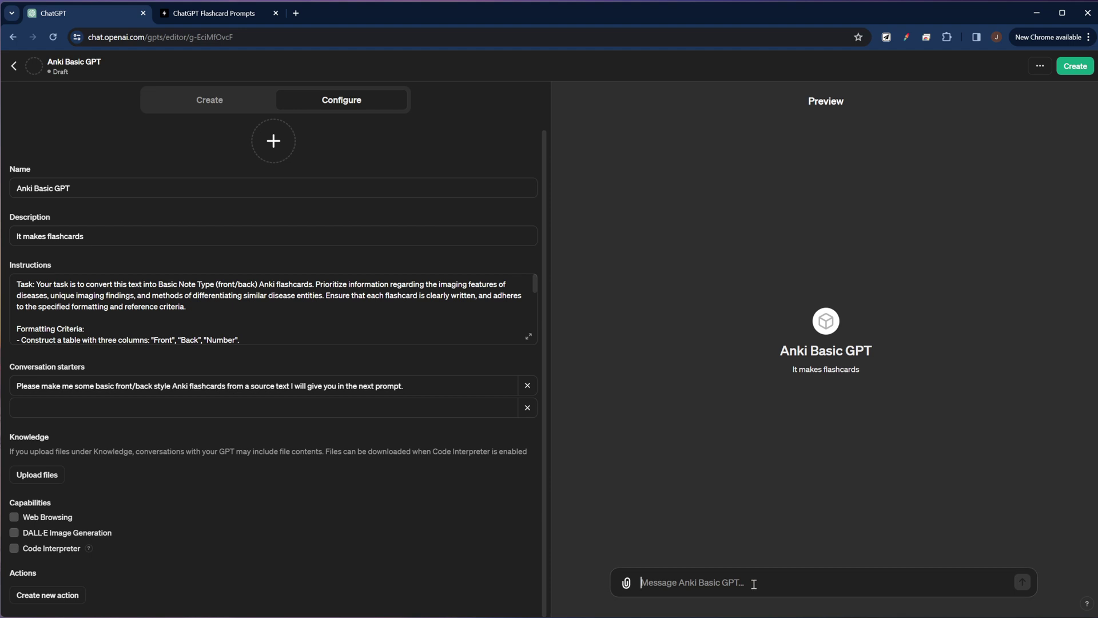
Copy the Parenchymal Organ Injuries passage from the textbook PDF
key(alt+Tab)
scroll(219, 332, down, 2)
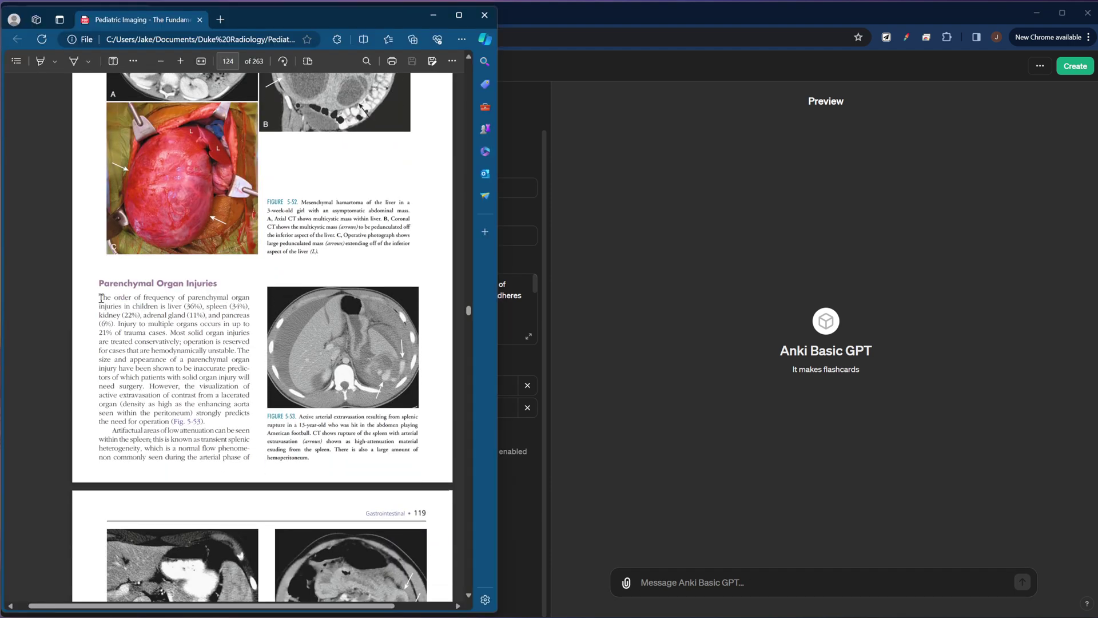
drag(97, 284, 207, 424)
key(ctrl+c)
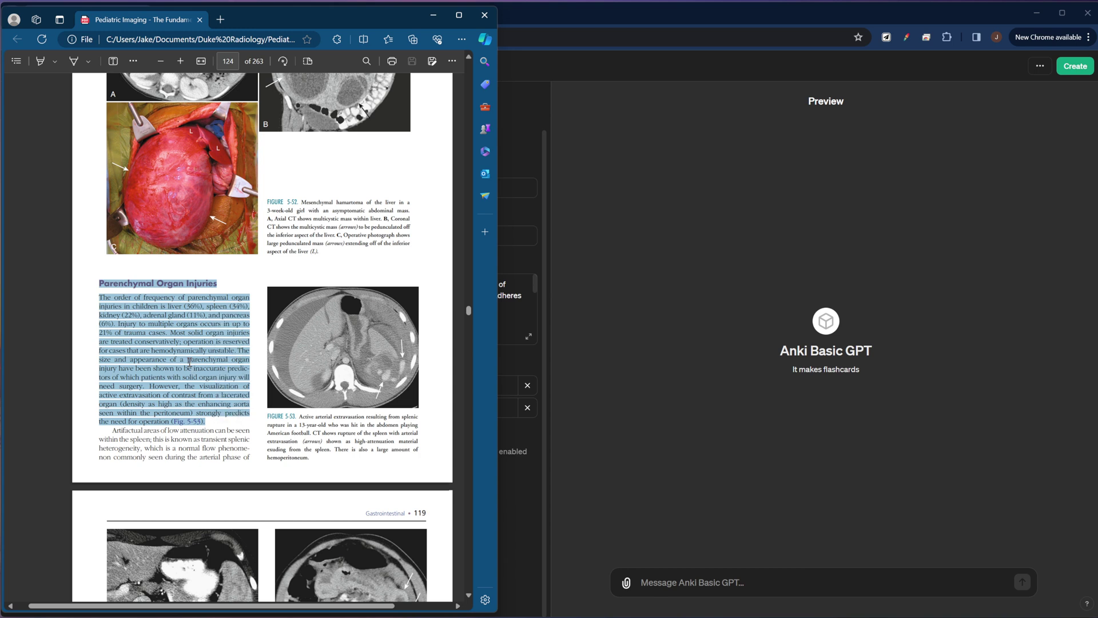
Send Anki Basic GPT 'Please make some front/back Anki flashcards out of this text:' with the pasted passage, then open Share GPT
click(718, 578)
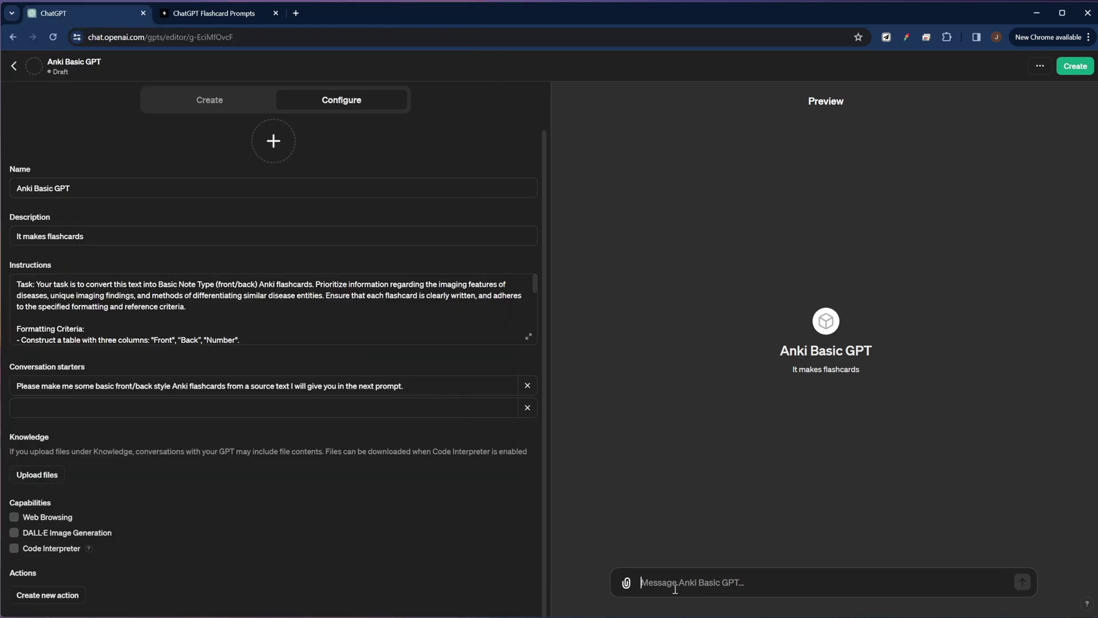
text(Pleas)
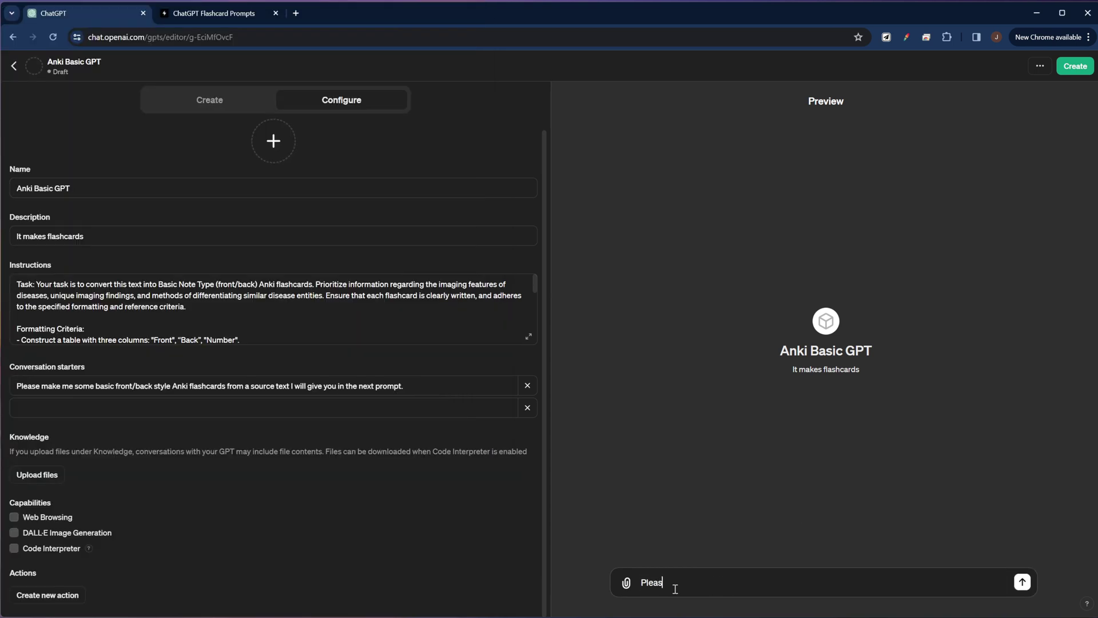
text(e make some front/back Anki flashcards out of this text)
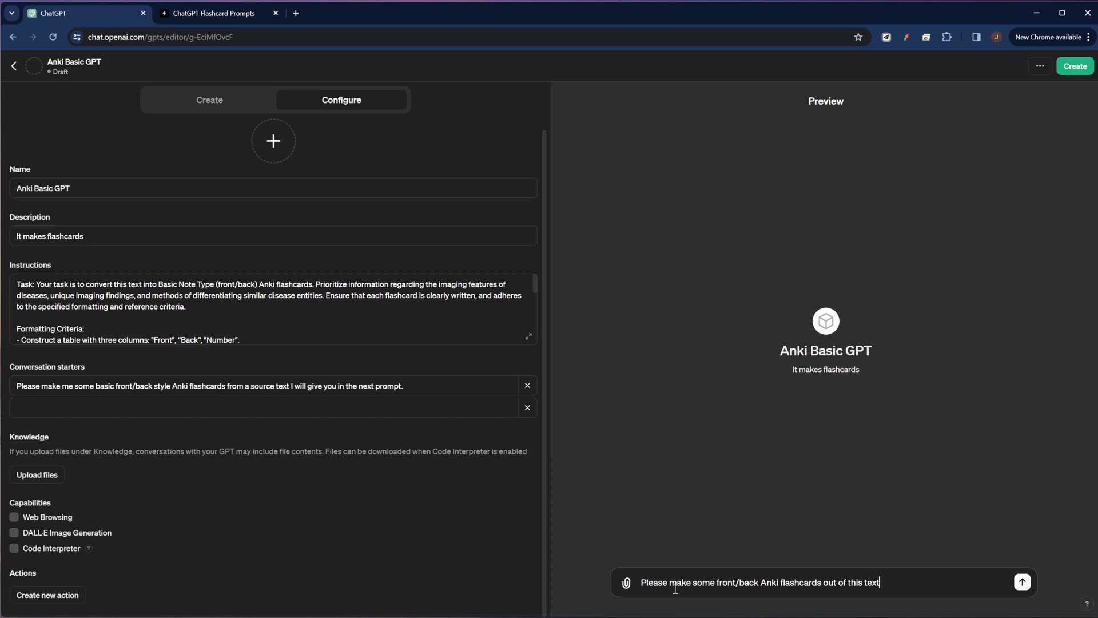
text(:)
key(shift+Return)
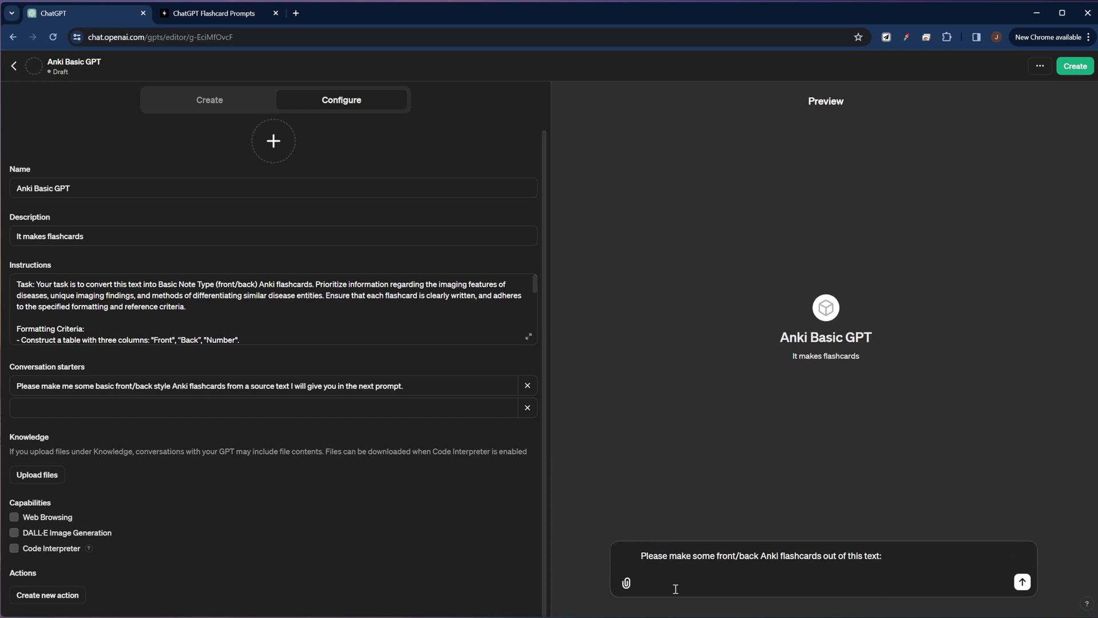
key(ctrl+v)
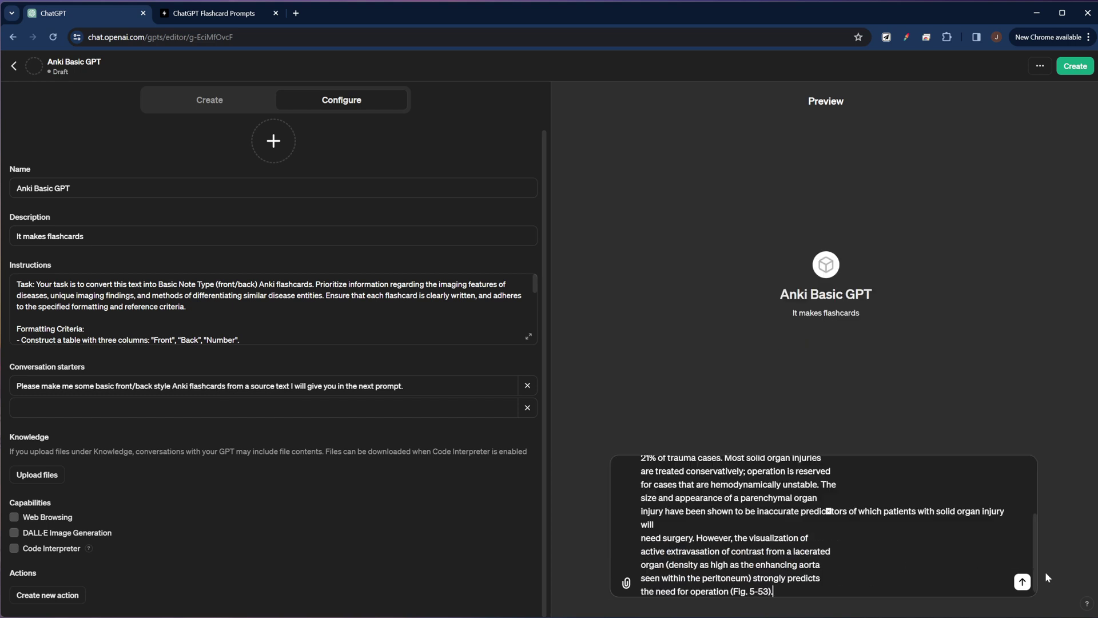
click(1021, 582)
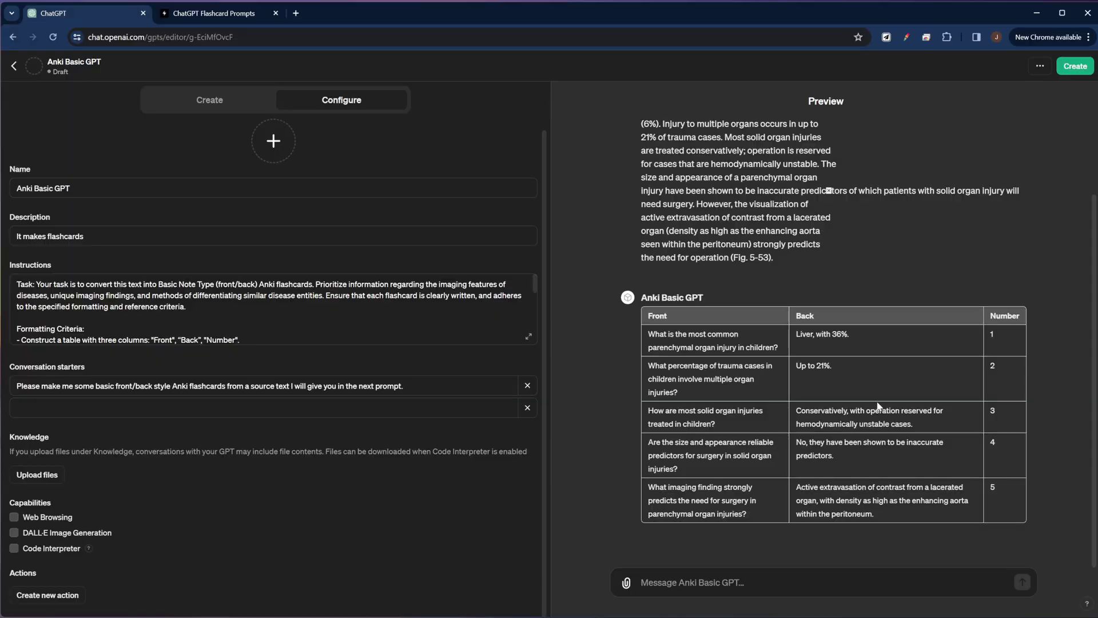
click(1075, 67)
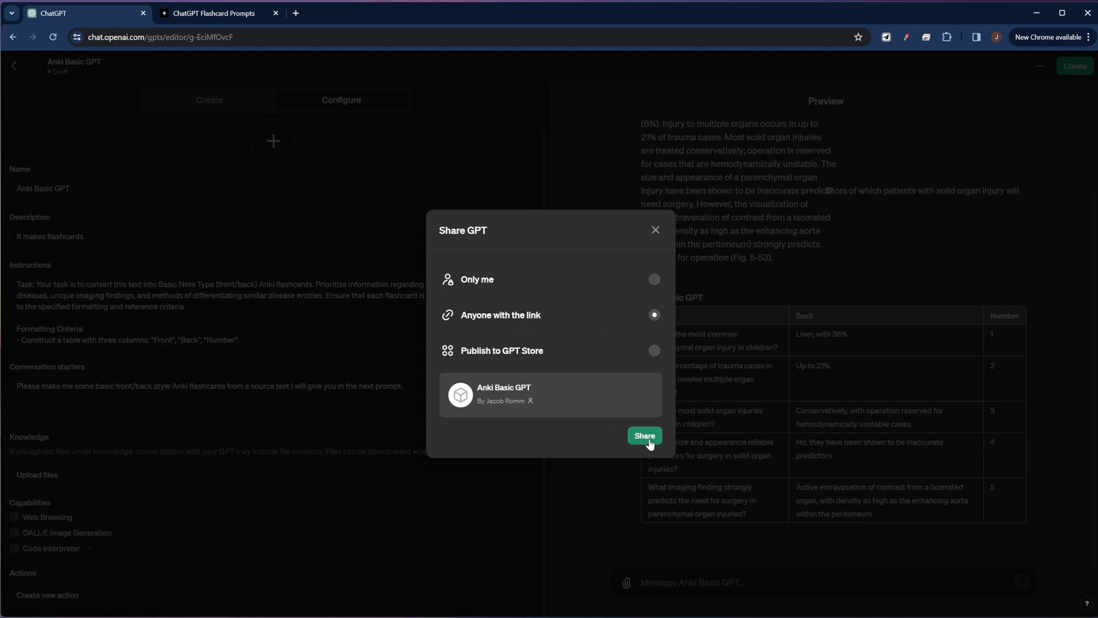
Set Anki Basic GPT's sharing to 'Anyone with the link'
click(650, 441)
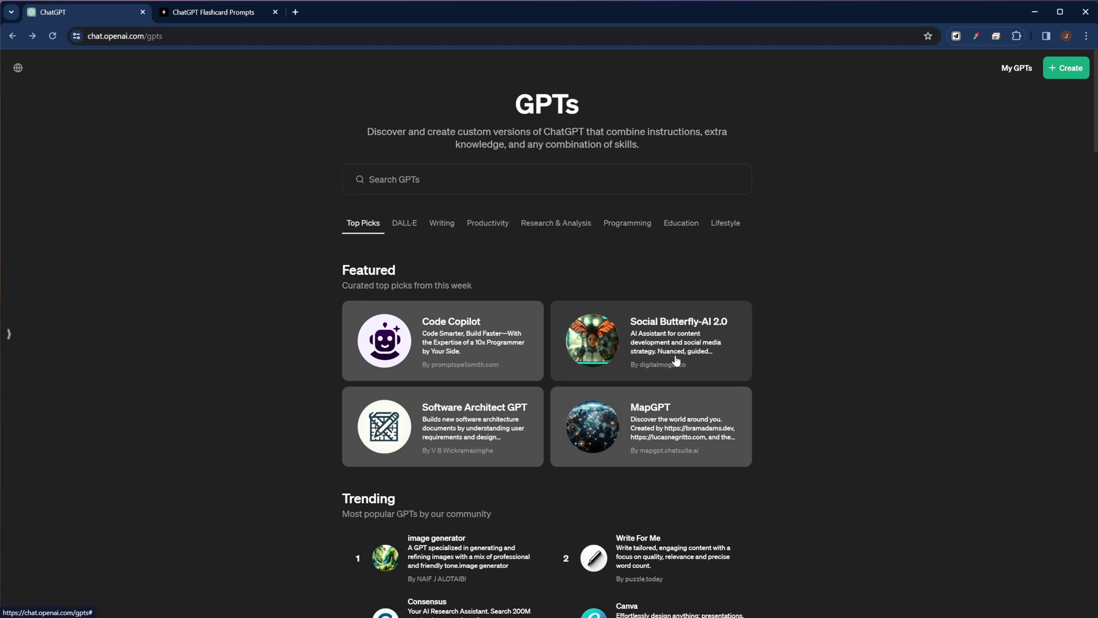
Open the existing Anki GPT from My GPTs and expand its header options menu
click(1011, 71)
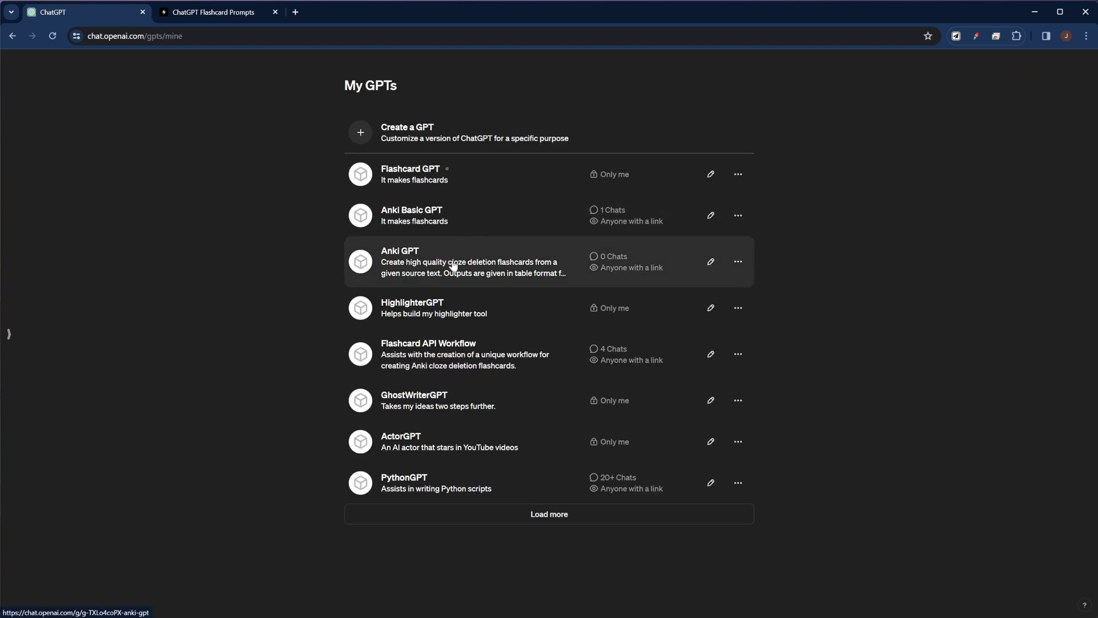
click(427, 264)
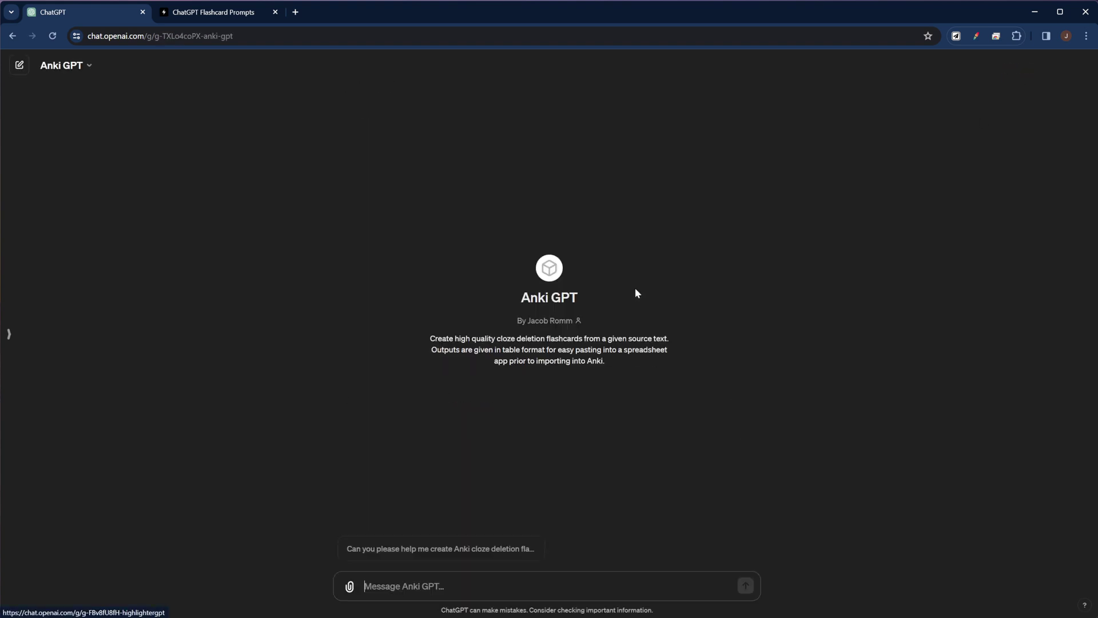
click(91, 67)
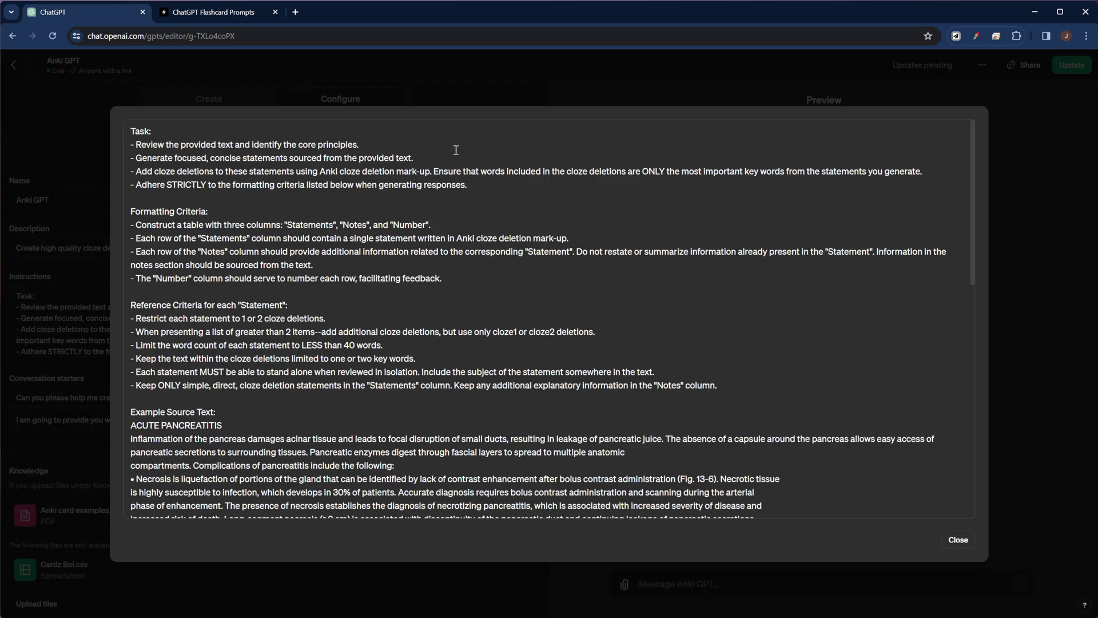
scroll(249, 155, down, 5)
scroll(315, 307, down, 5)
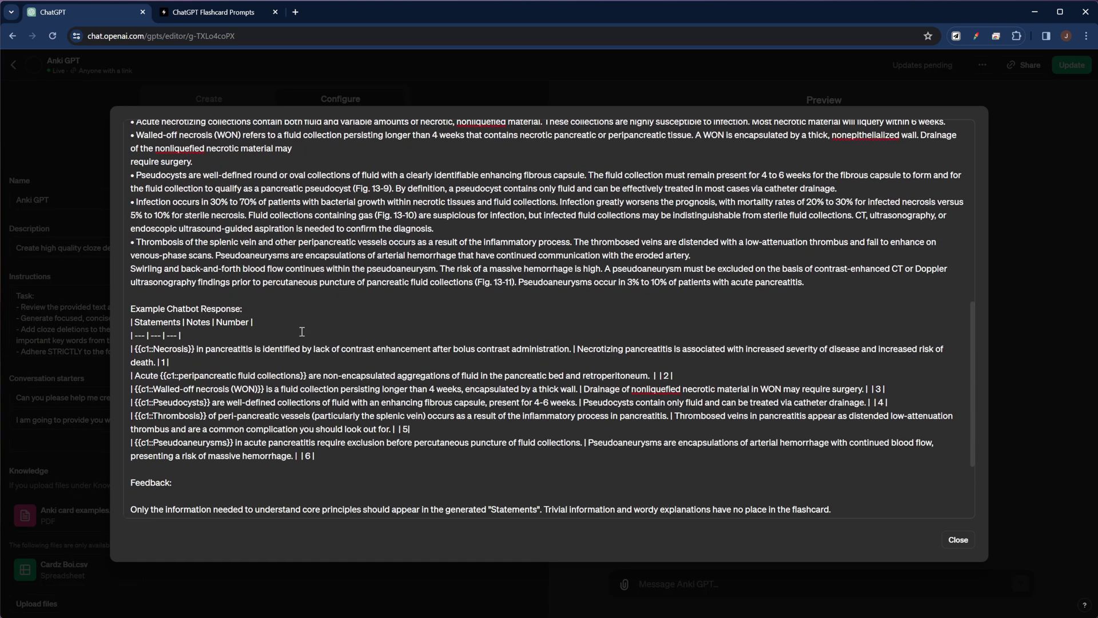
click(202, 366)
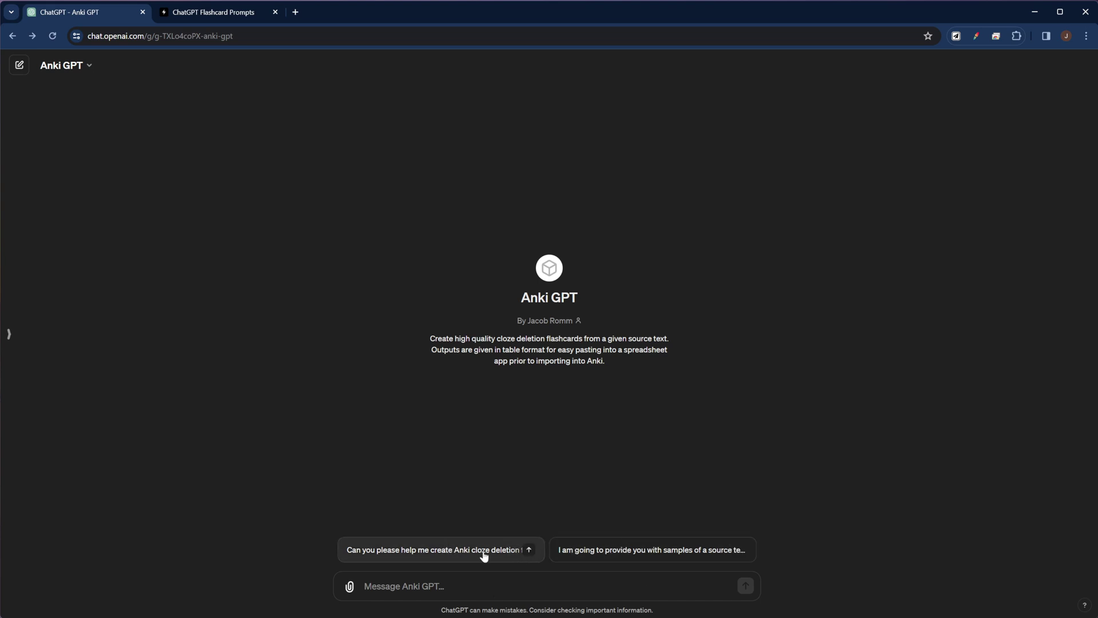
Send Anki GPT the 'I am going to provide you with samples of a source text…' starter
click(616, 550)
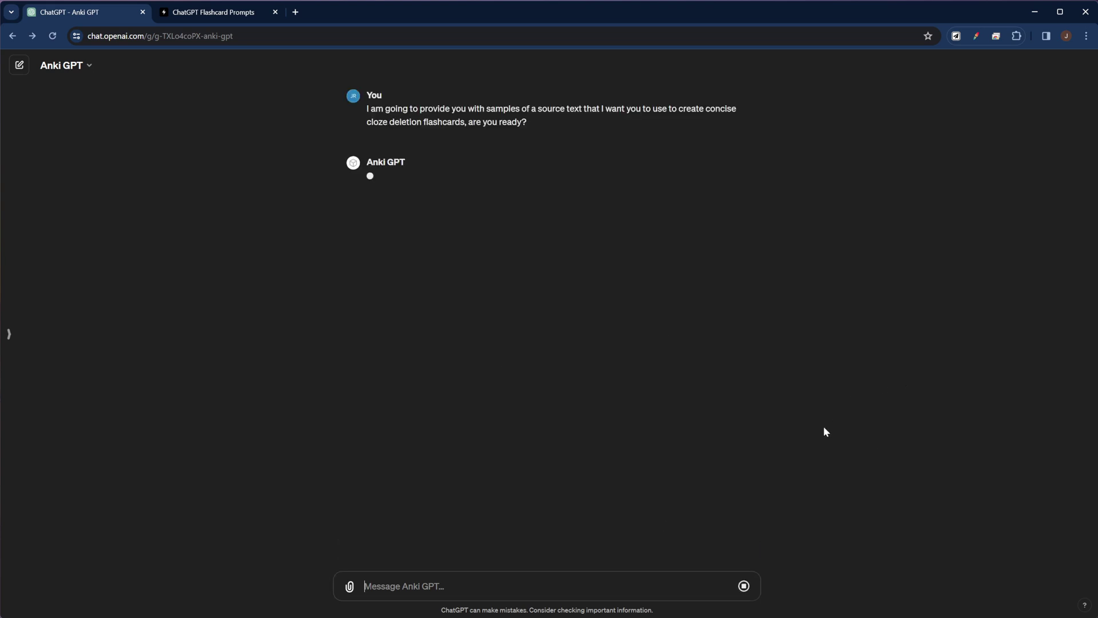